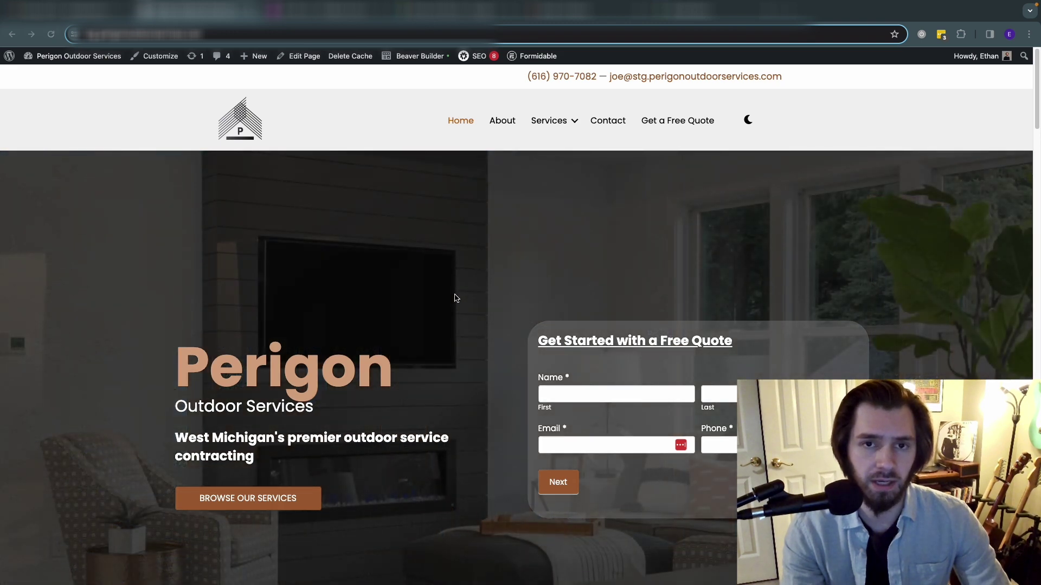
- Open the Paver Patios service page from the Services menu and scroll through it
scroll(455, 299, down, 3)
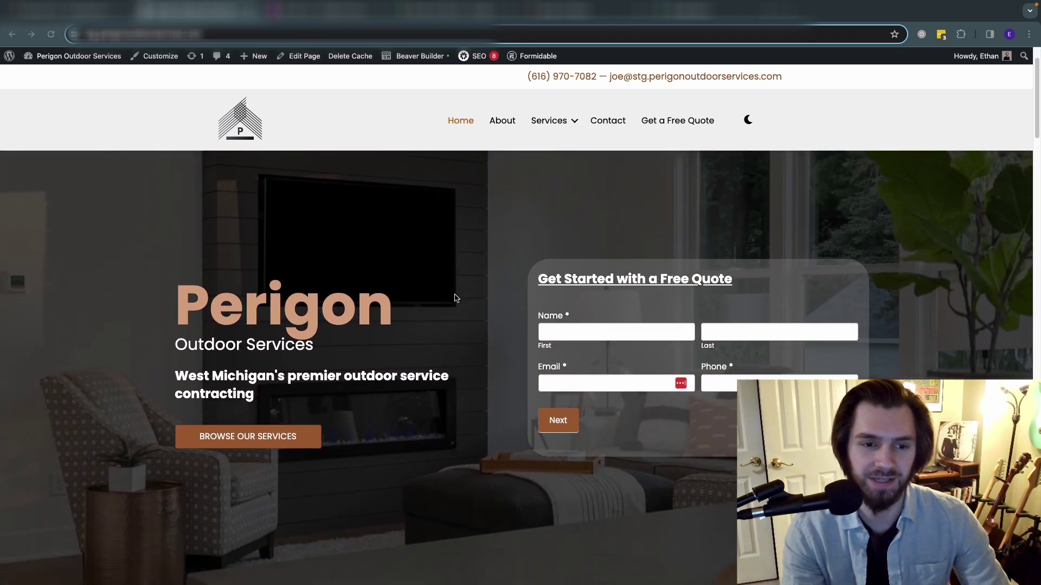
scroll(457, 299, up, 3)
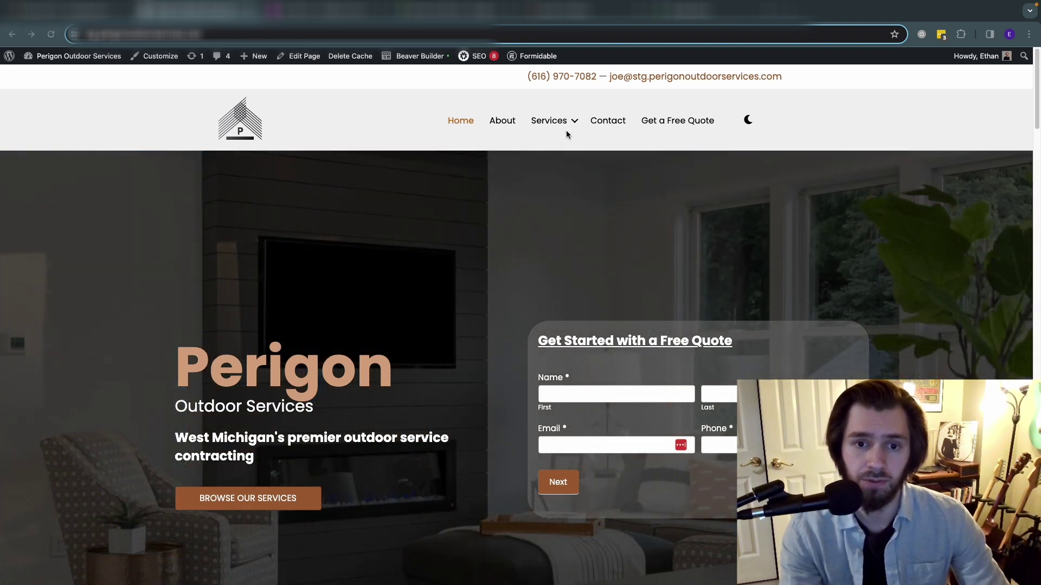
mouse_move(566, 123)
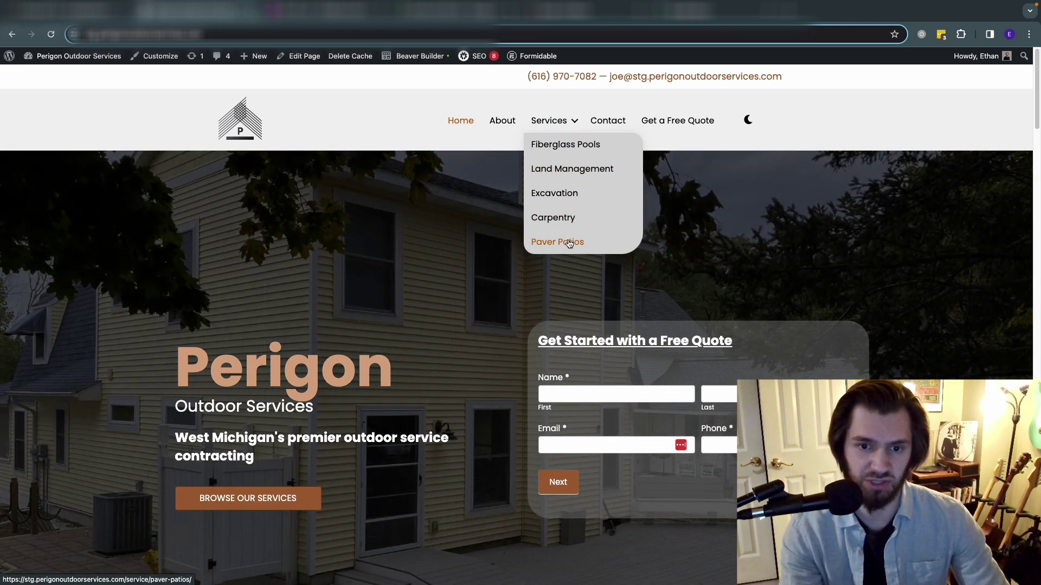
click(569, 244)
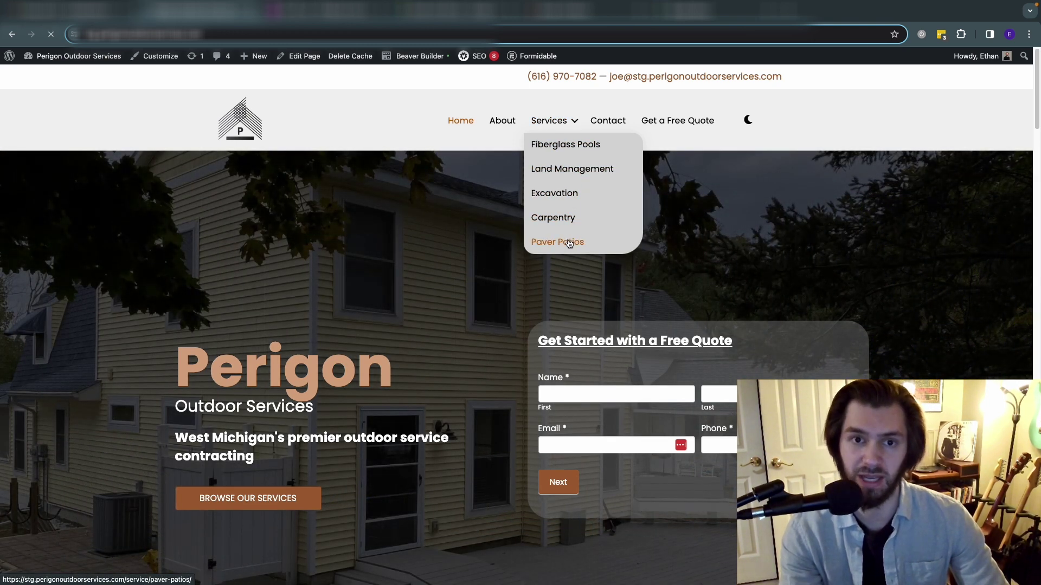
scroll(539, 235, down, 7)
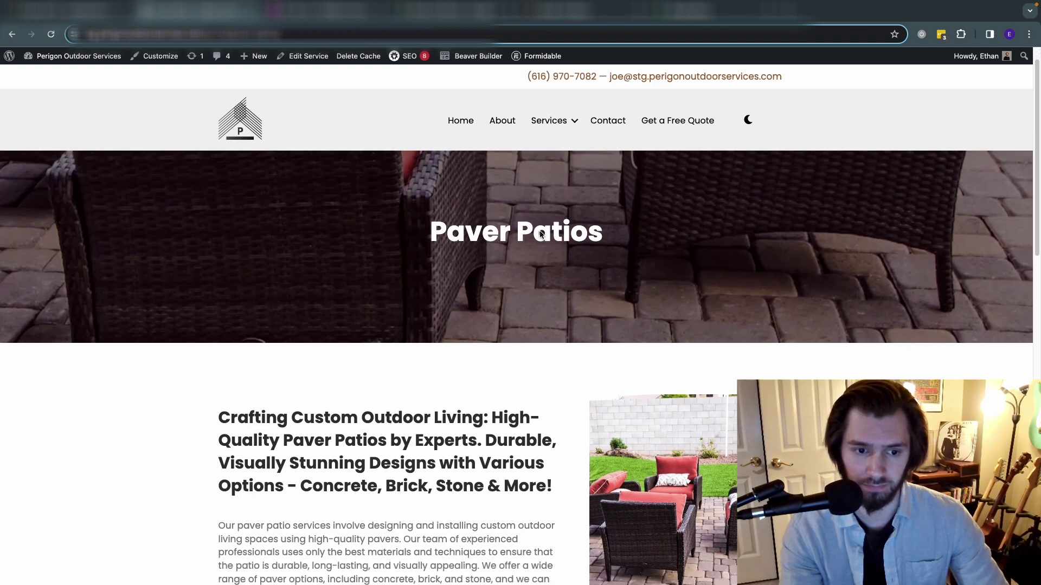
scroll(541, 232, down, 10)
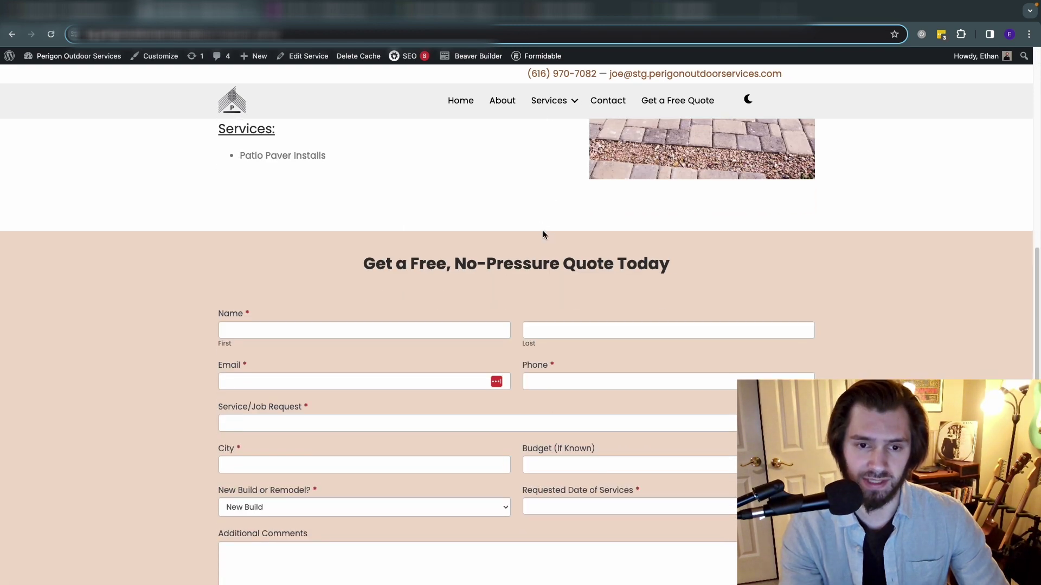
scroll(553, 262, up, 12)
scroll(554, 261, up, 4)
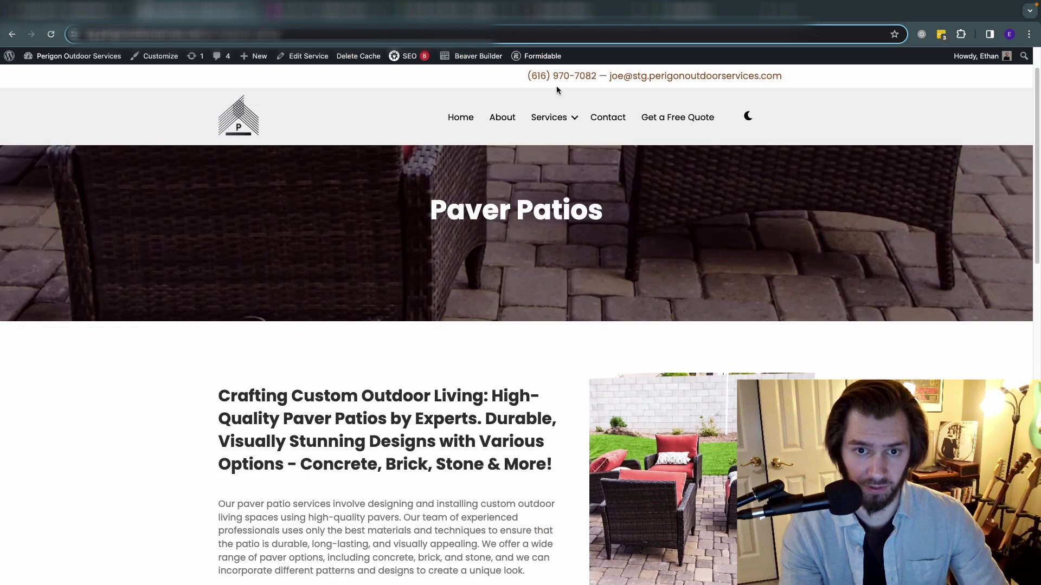
- Open the Land Management service page and review its subheading, description, photo and services list
mouse_move(566, 117)
click(566, 193)
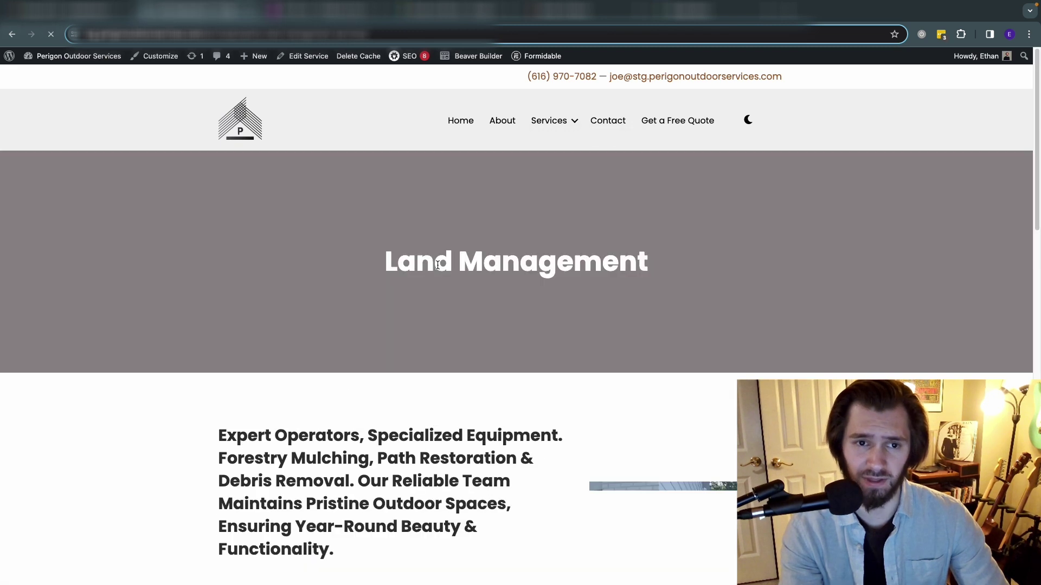
scroll(437, 269, down, 3)
scroll(433, 271, down, 5)
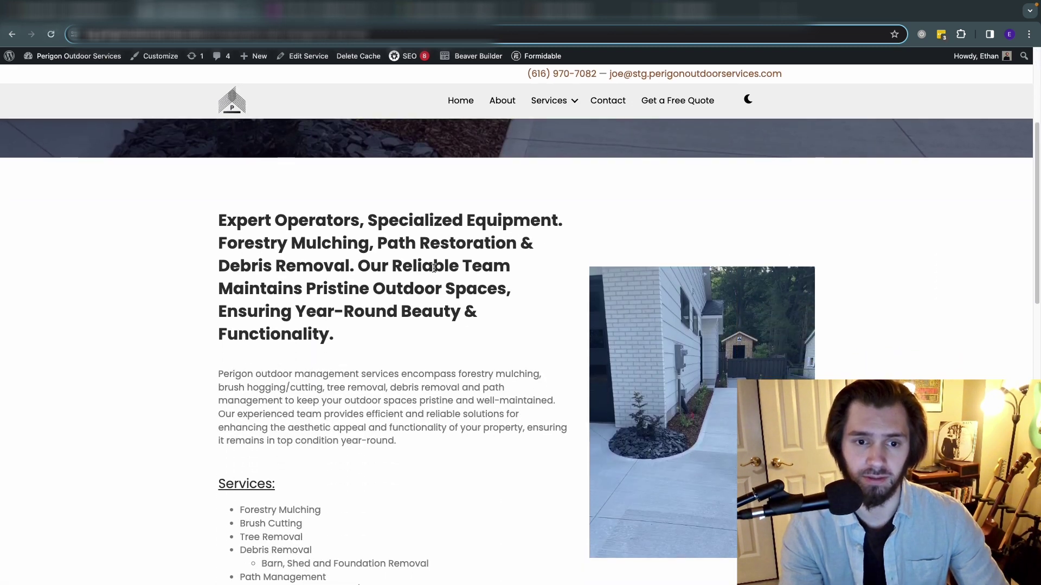
scroll(506, 331, up, 1)
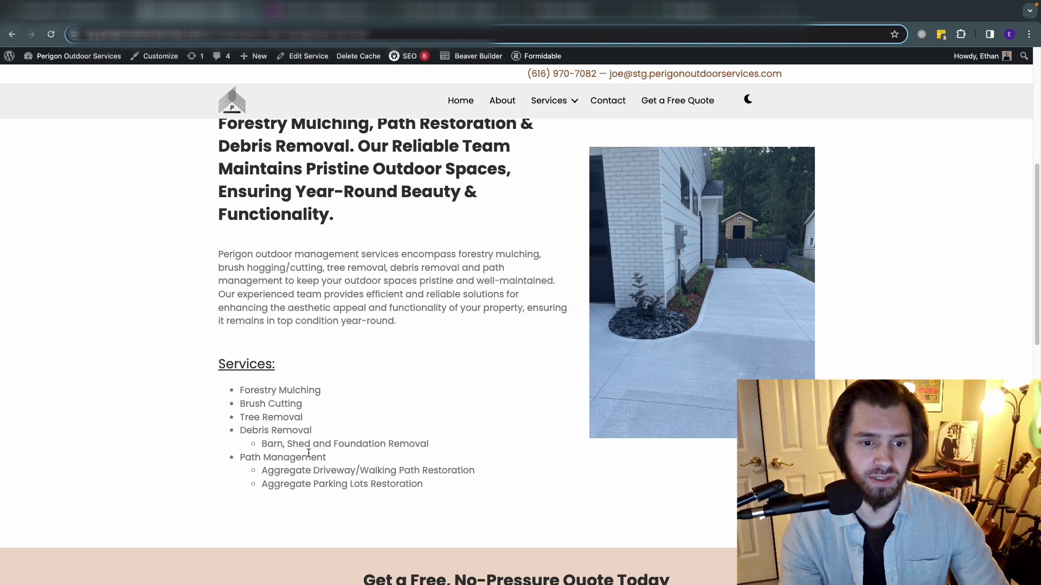
scroll(353, 428, up, 1)
scroll(365, 441, up, 2)
scroll(326, 297, down, 1)
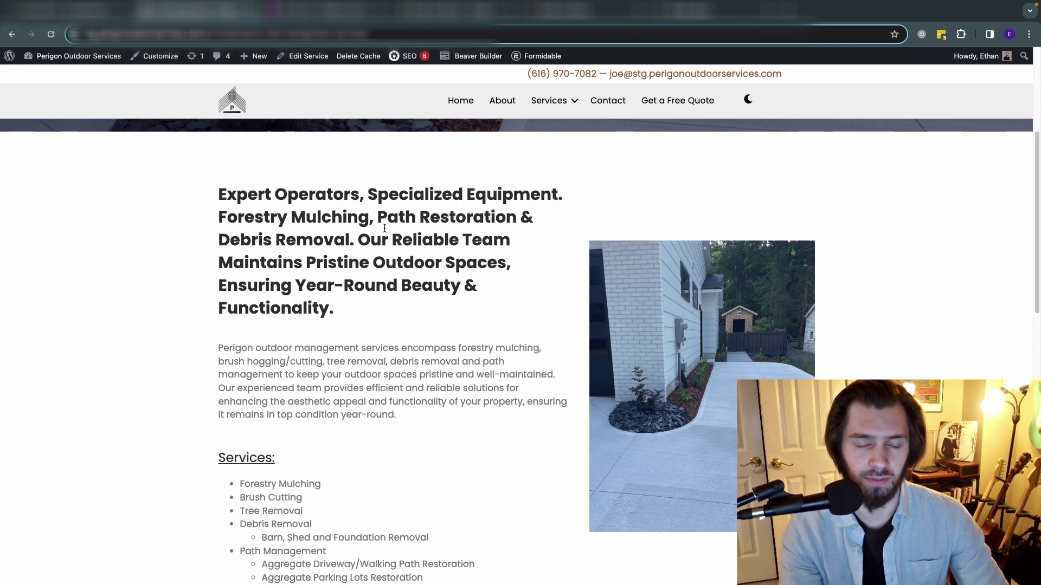
drag(402, 419, 218, 348)
click(407, 322)
scroll(408, 321, down, 7)
scroll(424, 314, down, 10)
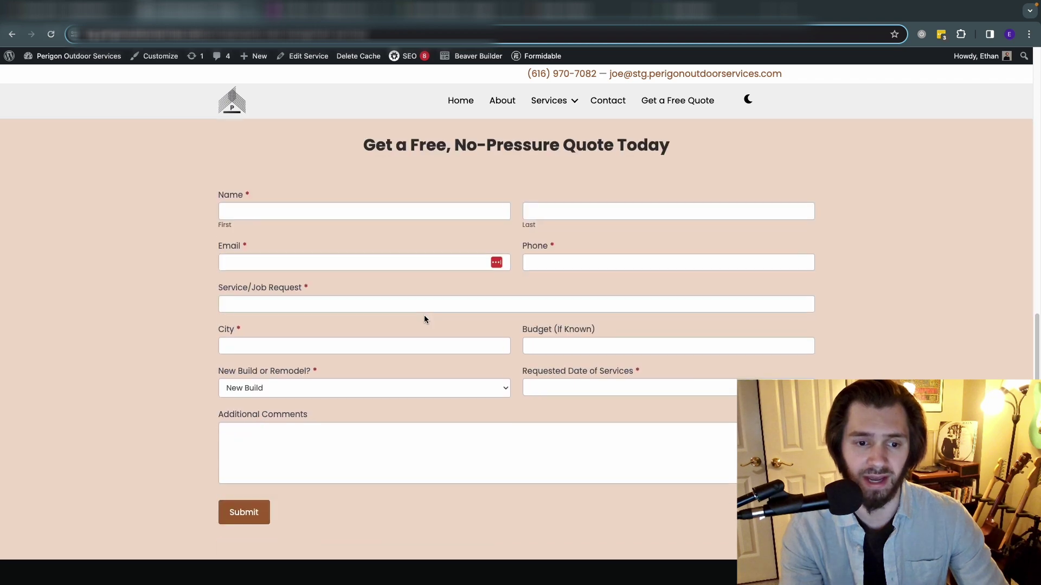
scroll(396, 348, up, 20)
scroll(394, 351, up, 2)
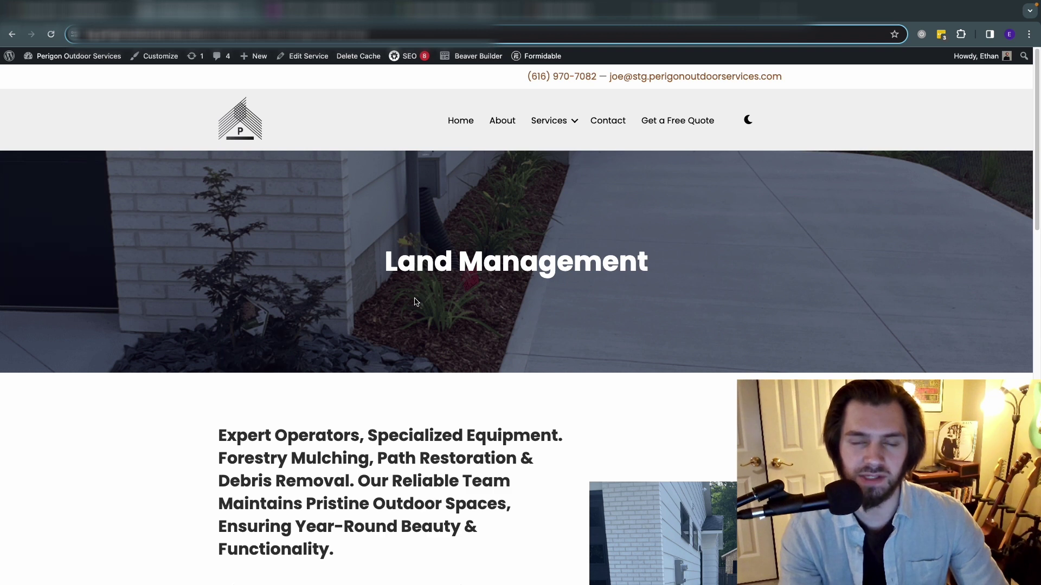
- Go to the admin Dashboard, then open ACF Post Types to see the Services post type
mouse_move(90, 62)
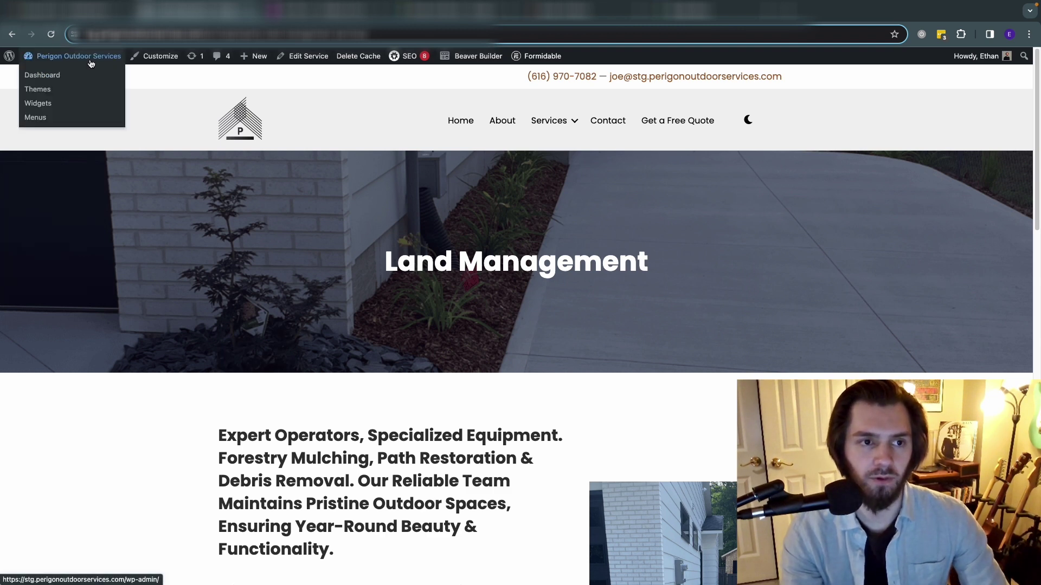
click(115, 86)
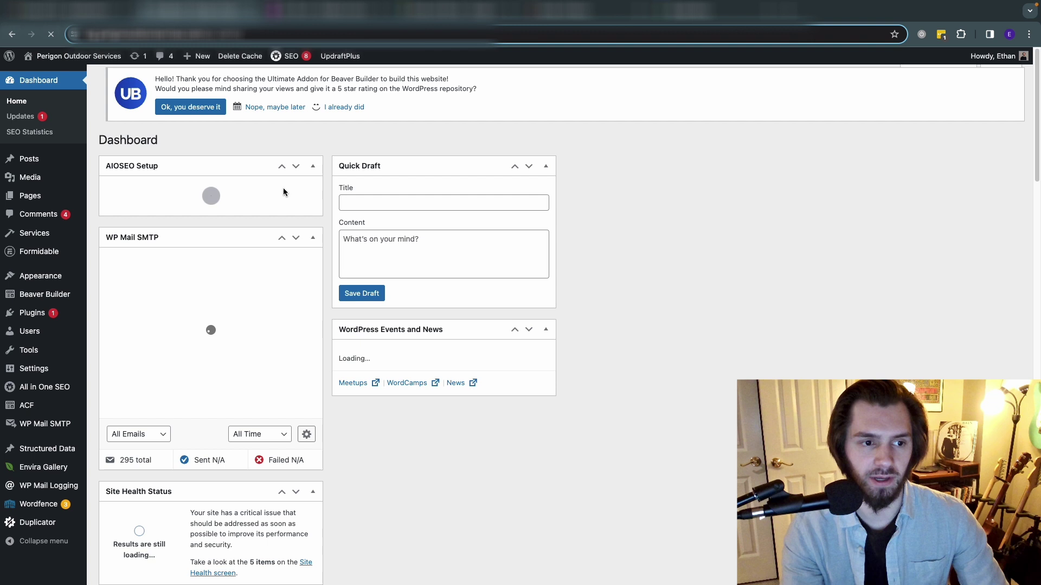
mouse_move(46, 408)
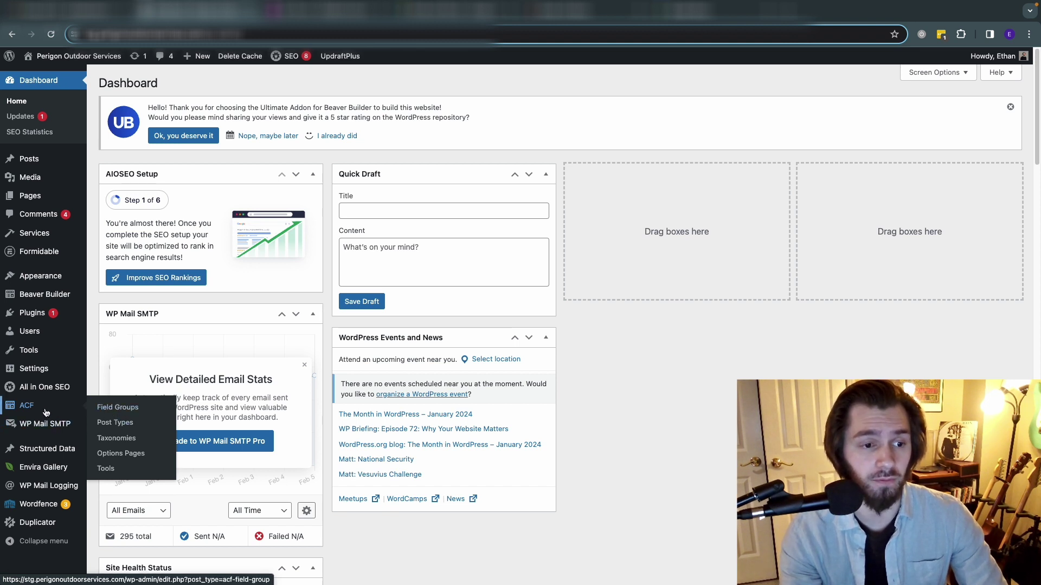
click(115, 422)
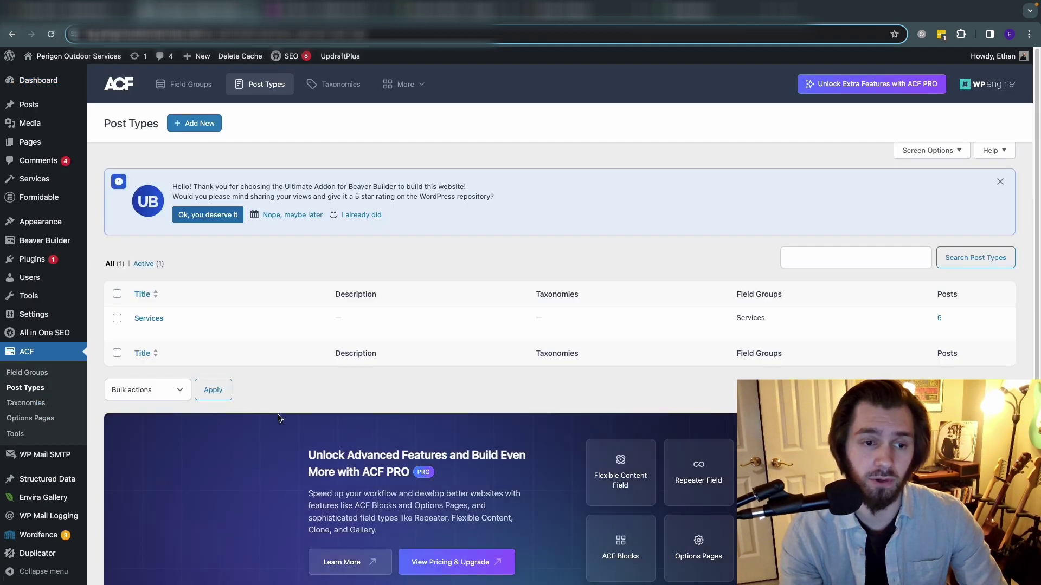
- Look through the Services post type settings, then open ACF Field Groups with the Services group
click(152, 323)
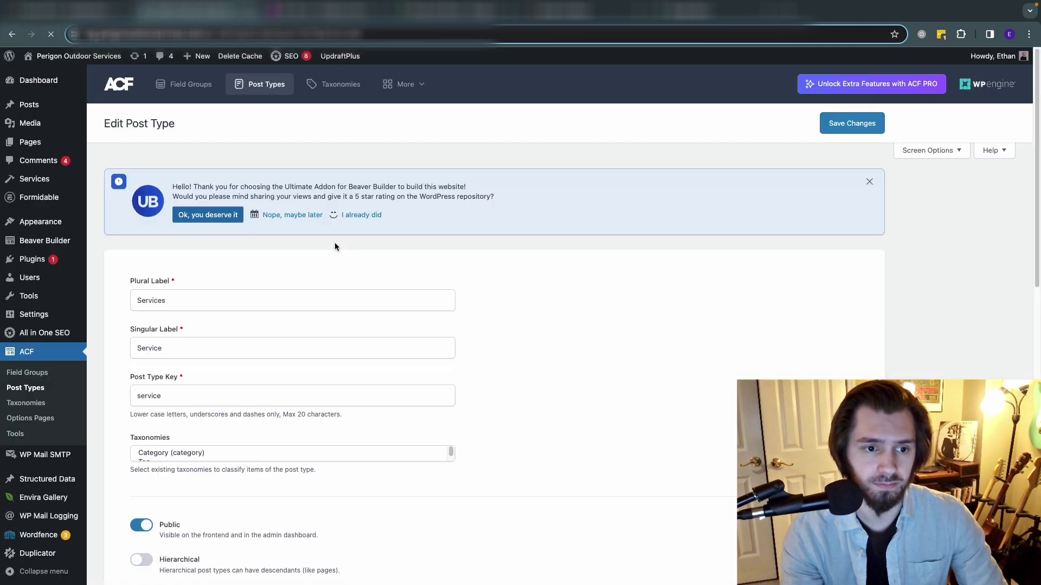
scroll(278, 239, down, 1)
scroll(277, 239, down, 2)
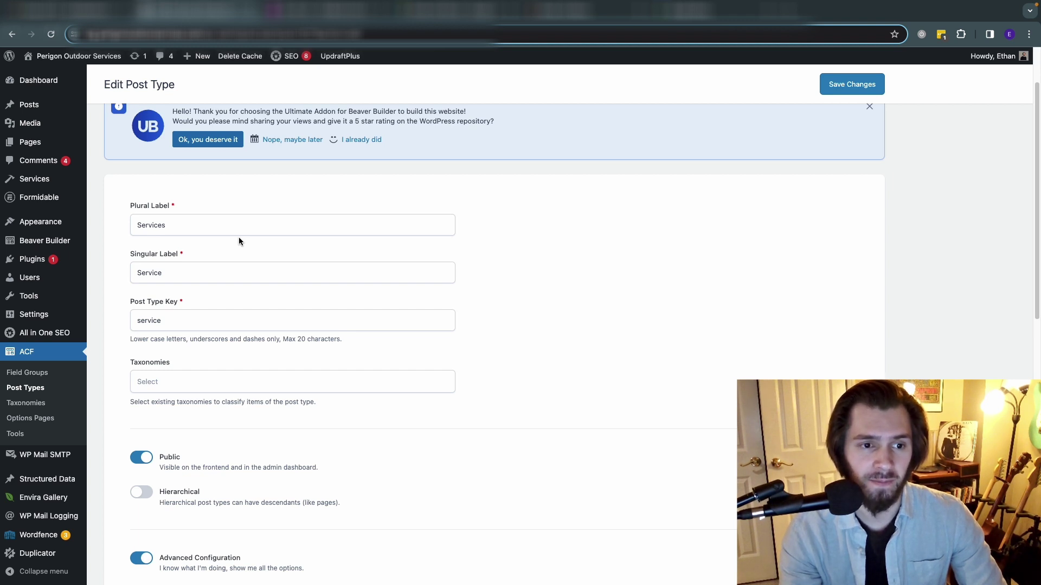
scroll(228, 236, down, 4)
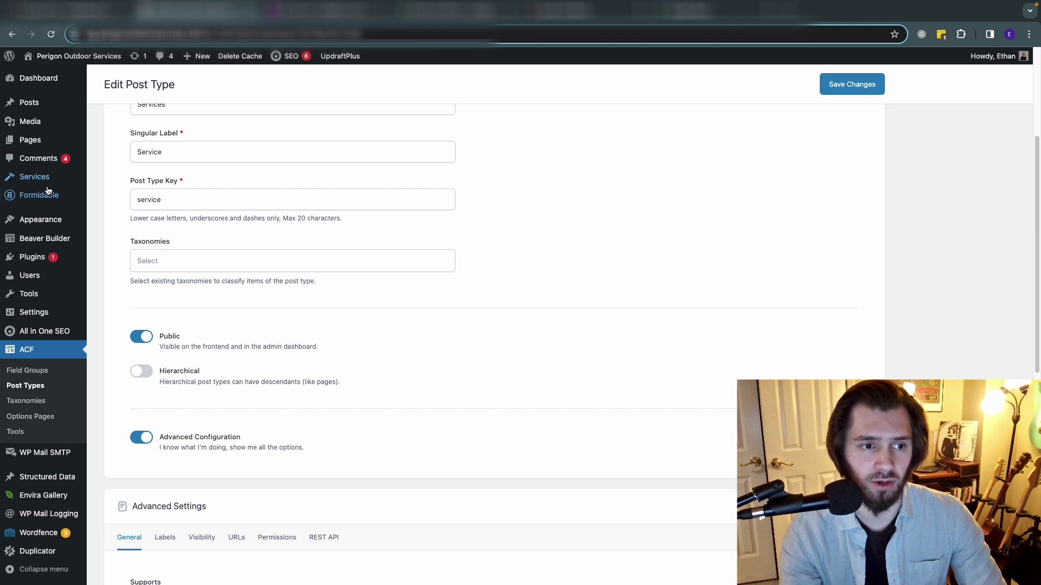
mouse_move(41, 180)
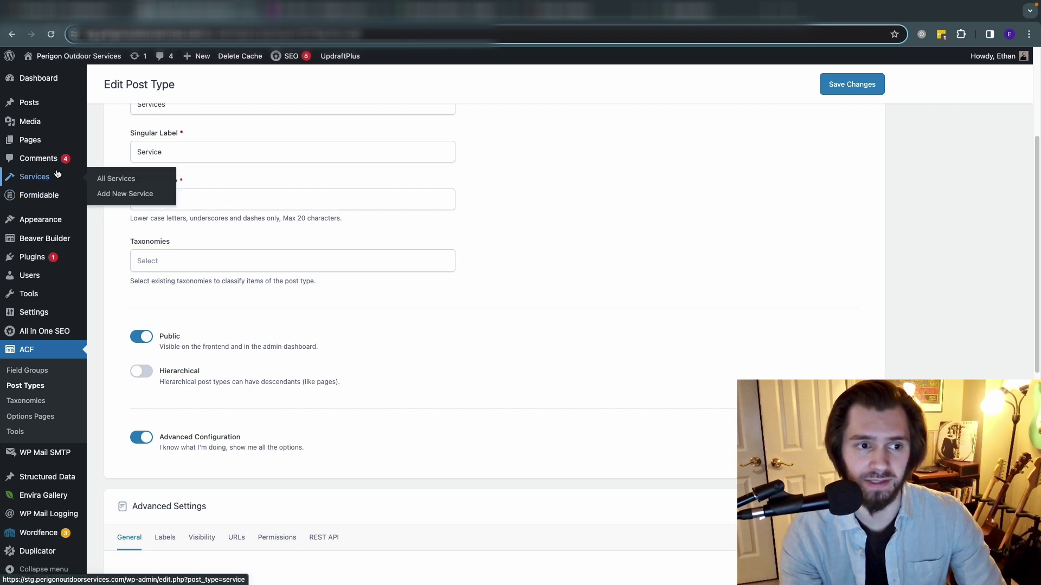
scroll(287, 206, down, 5)
scroll(292, 212, down, 1)
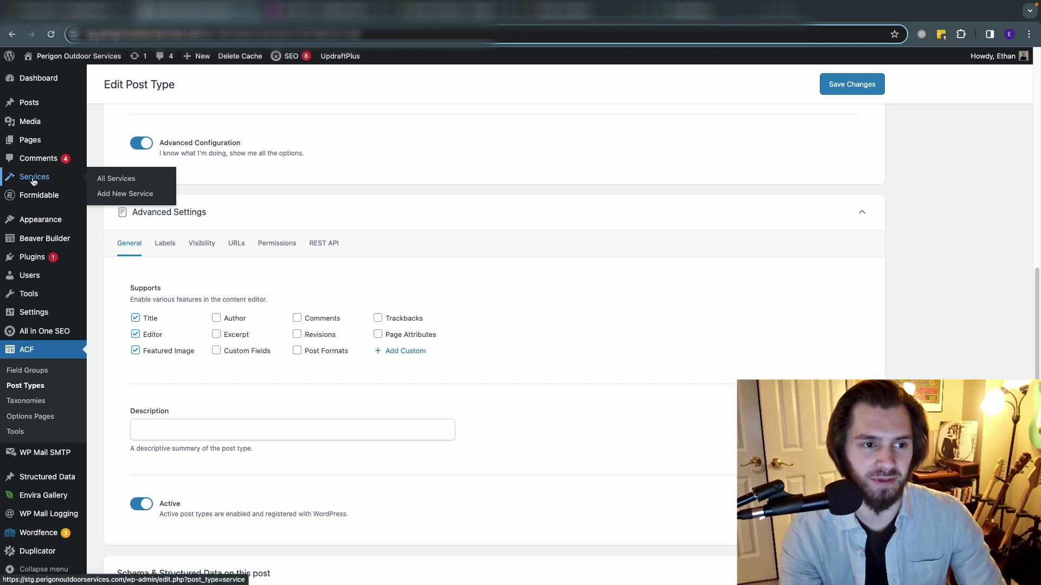
scroll(394, 252, down, 3)
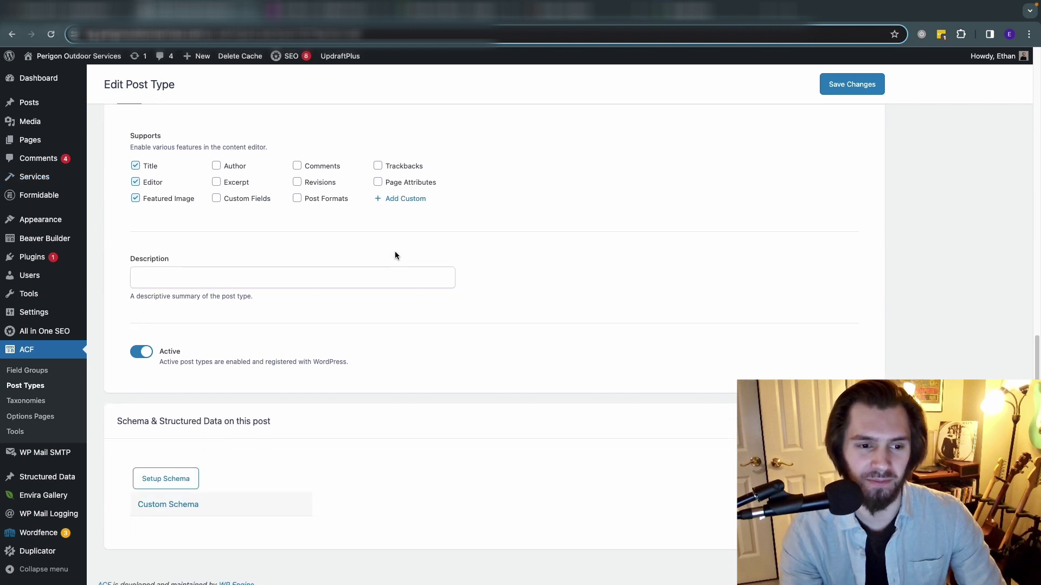
scroll(401, 263, up, 3)
scroll(401, 267, up, 2)
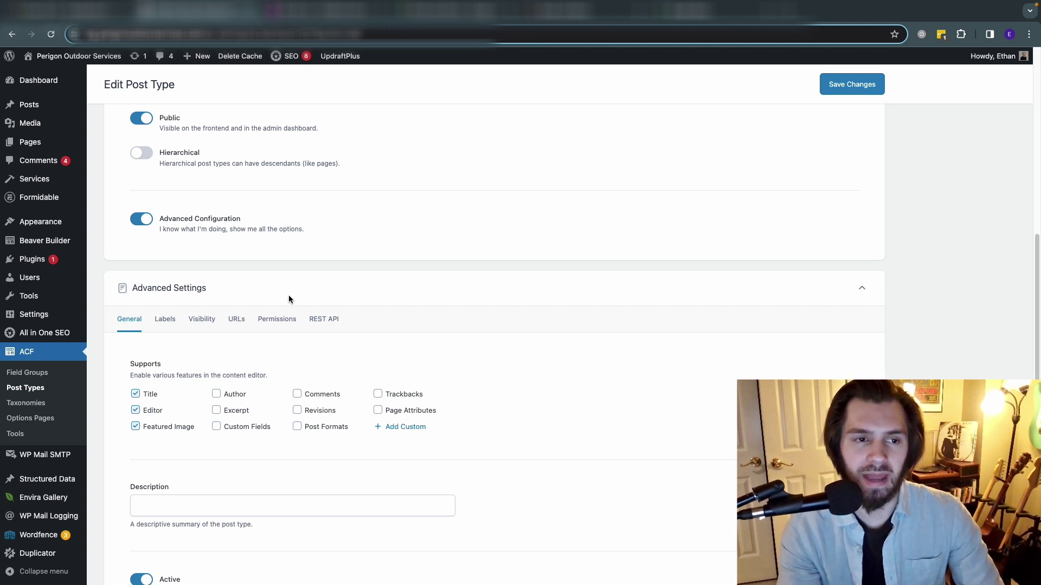
scroll(302, 279, up, 2)
scroll(302, 284, up, 8)
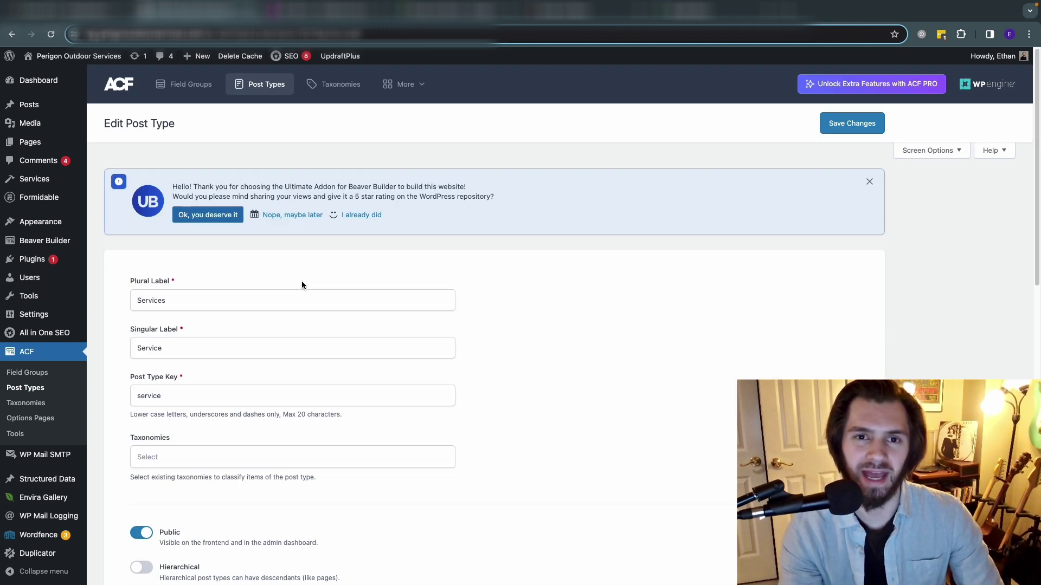
click(15, 373)
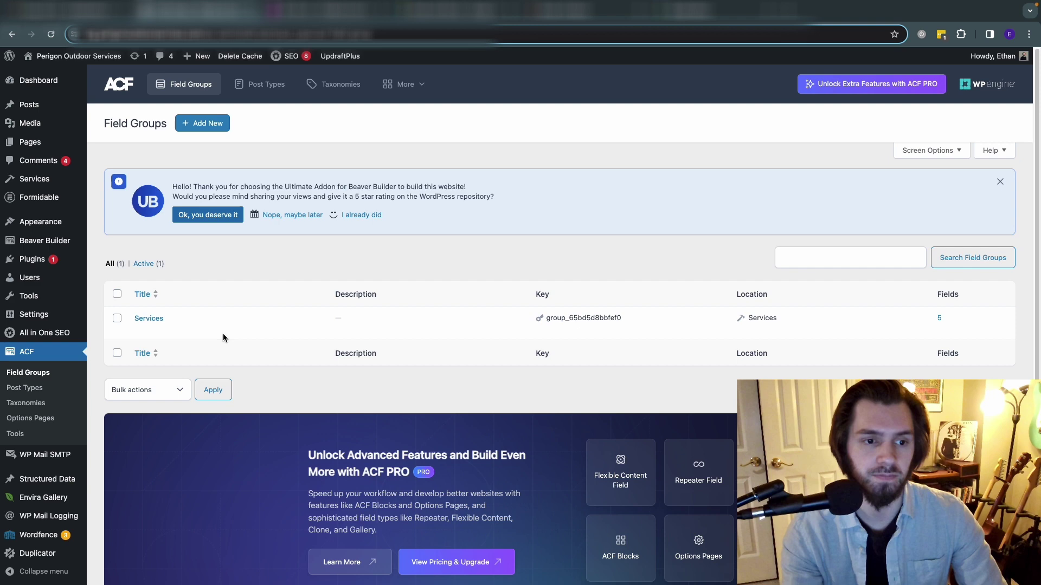
click(159, 319)
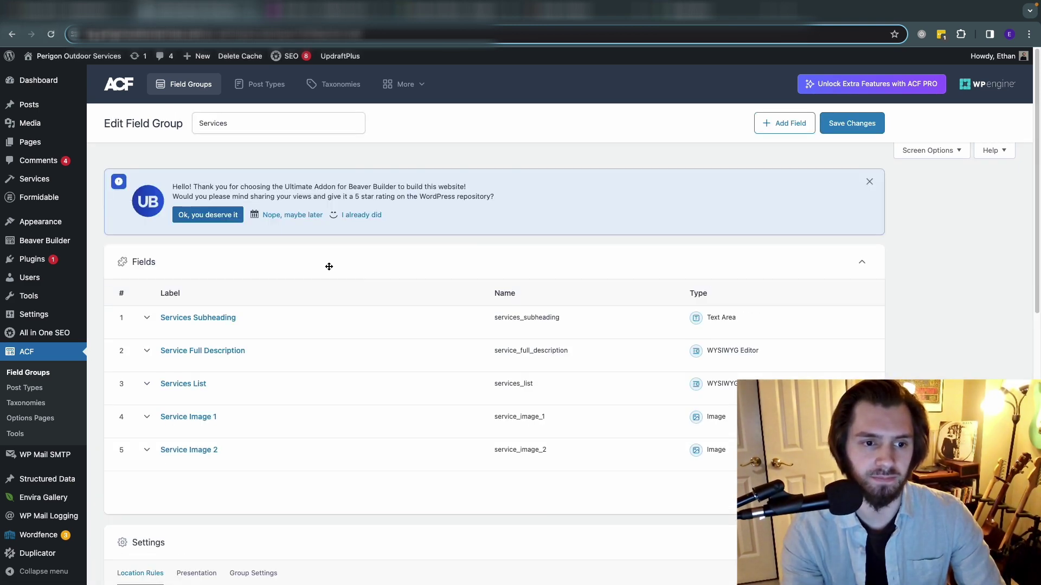
scroll(363, 271, down, 1)
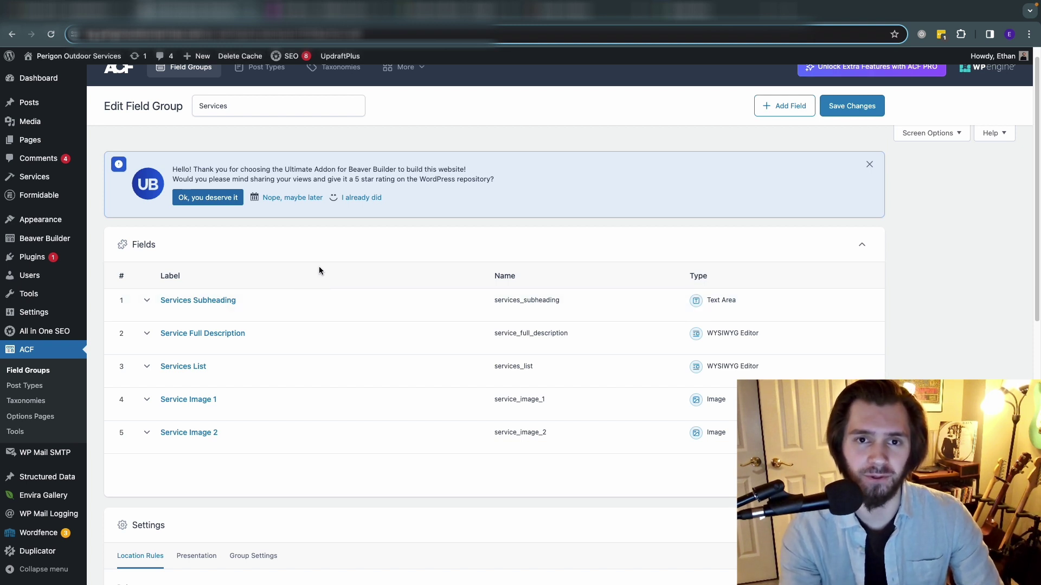
scroll(319, 270, down, 1)
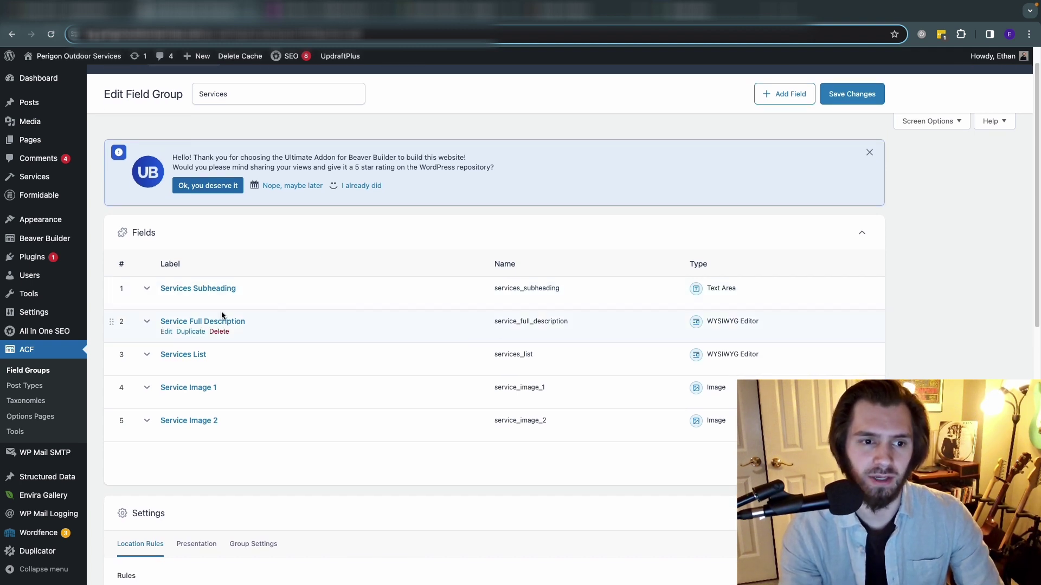
click(155, 290)
scroll(339, 309, down, 1)
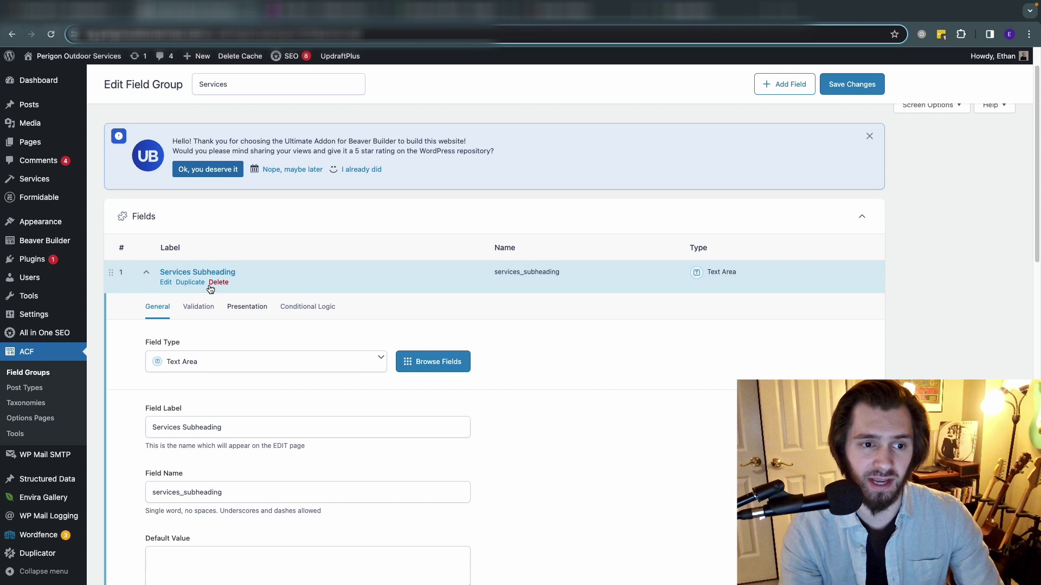
click(147, 279)
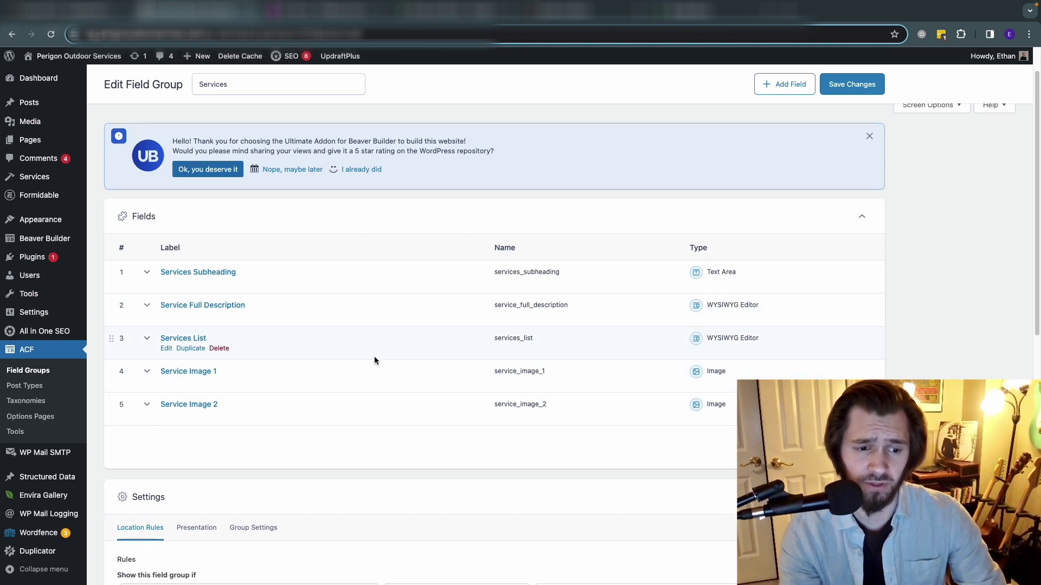
scroll(374, 357, down, 2)
scroll(376, 356, down, 3)
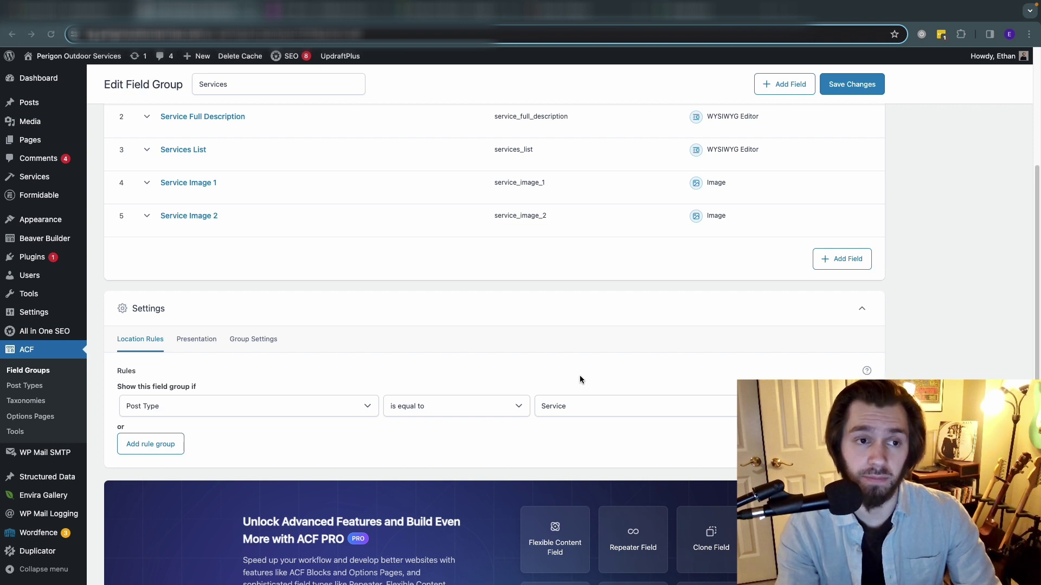
mouse_move(38, 179)
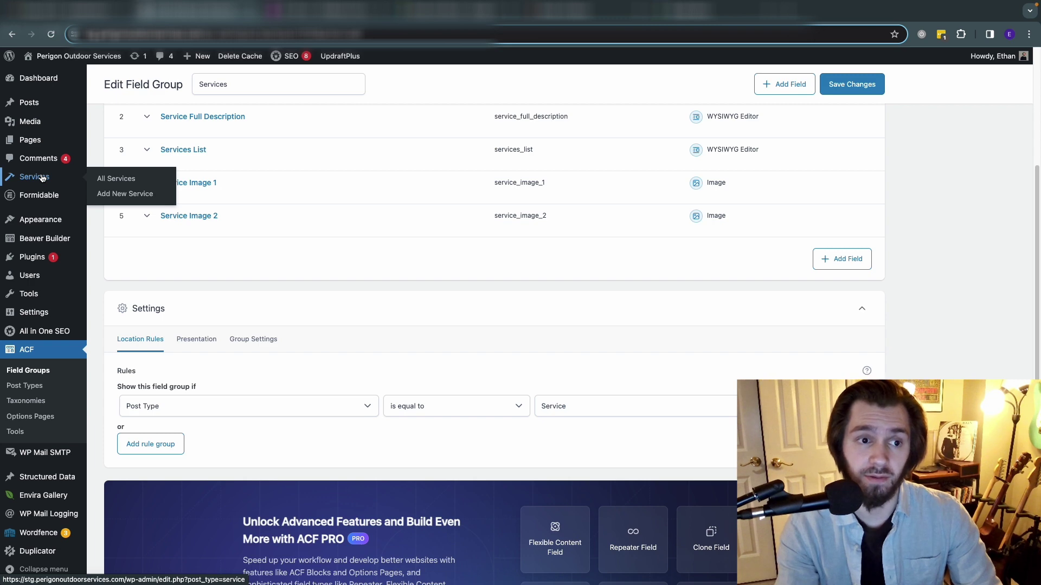
- Open Paver Patios from the All Services list for editing
click(41, 180)
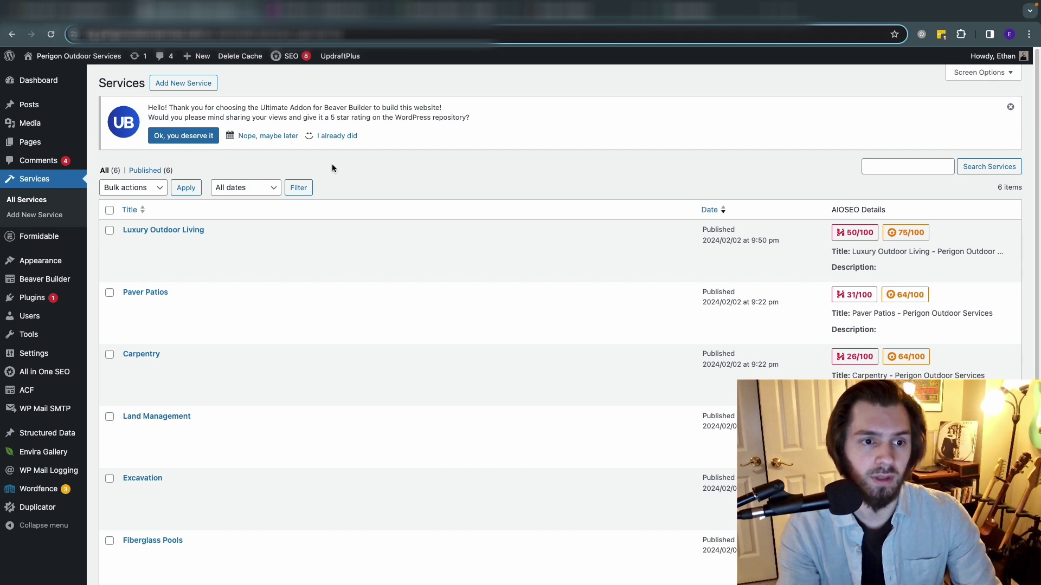
scroll(411, 219, down, 2)
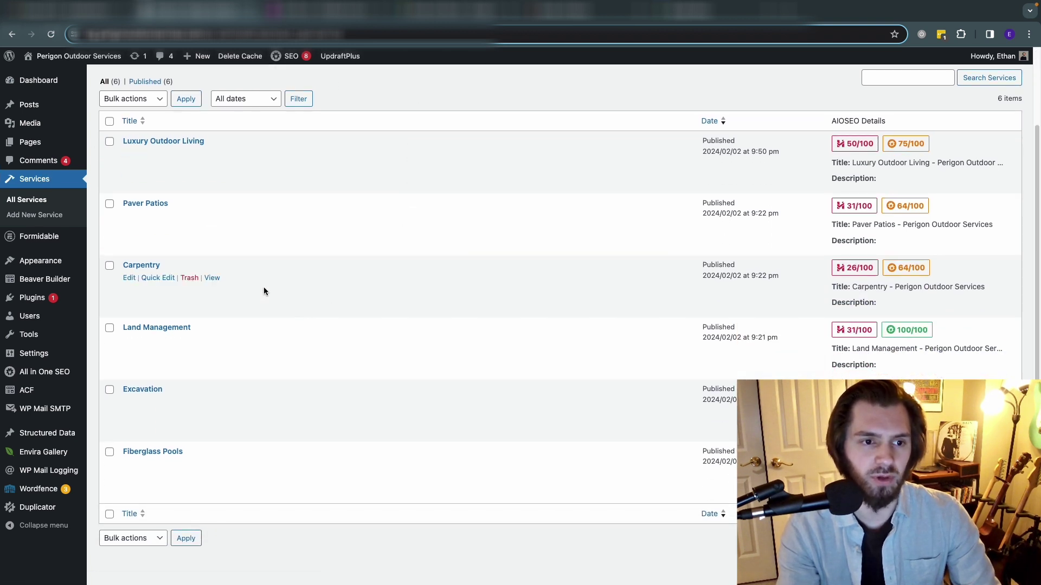
click(157, 209)
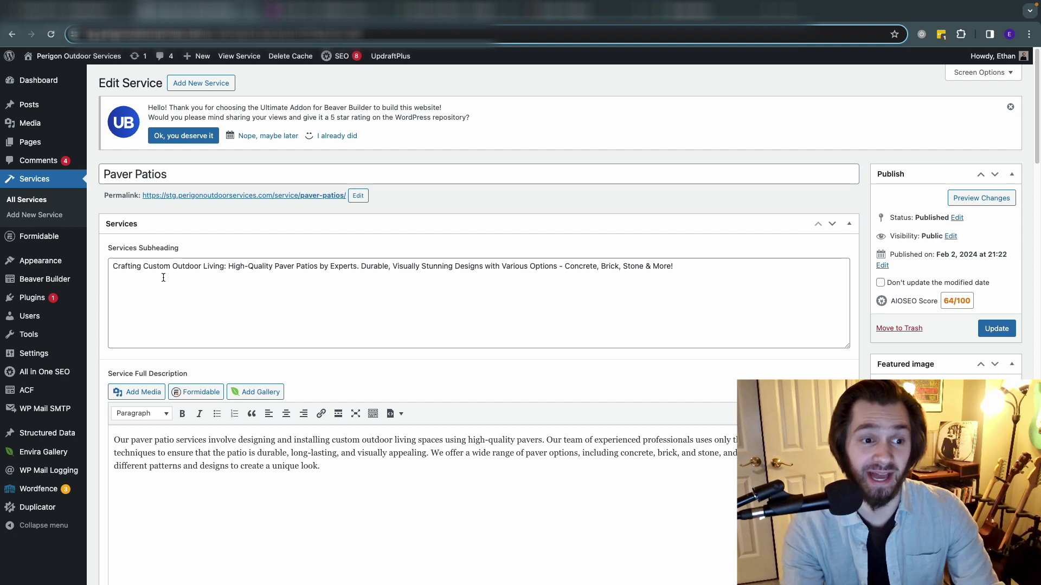
- Open Installed Plugins and scroll the list of 24 active plugins
click(29, 299)
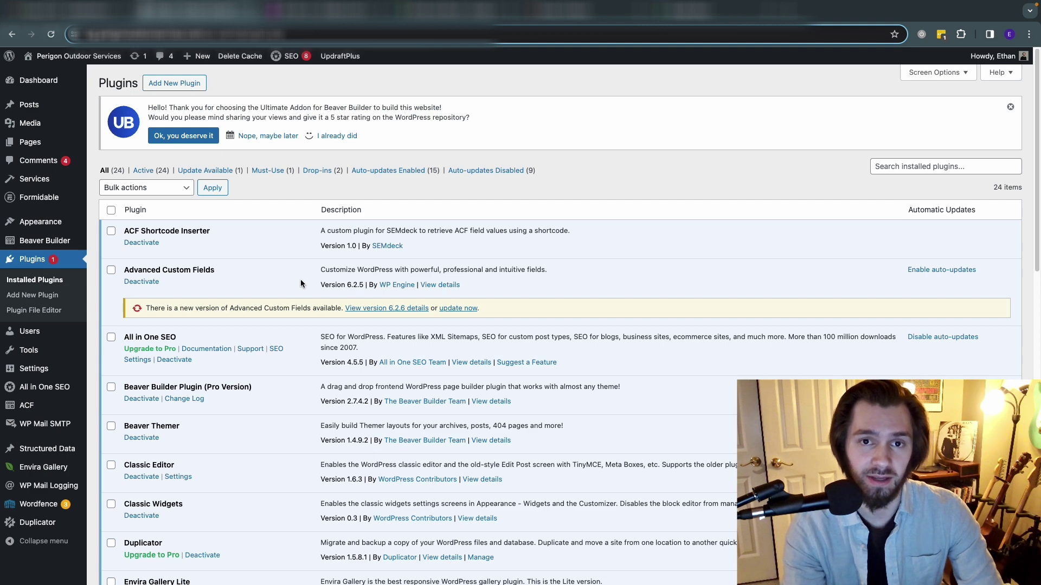
scroll(304, 288, down, 1)
scroll(304, 288, down, 5)
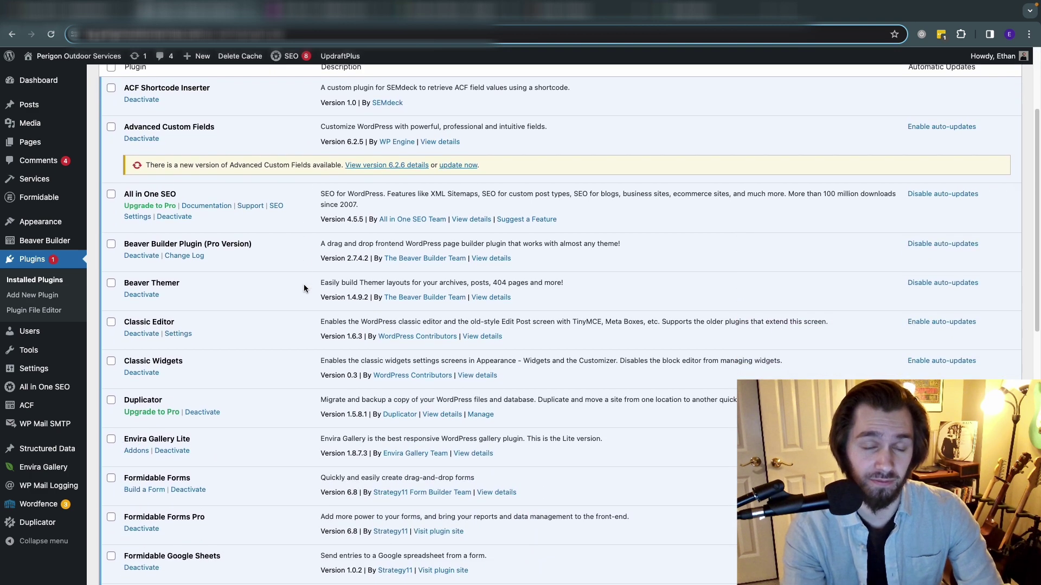
scroll(304, 288, down, 9)
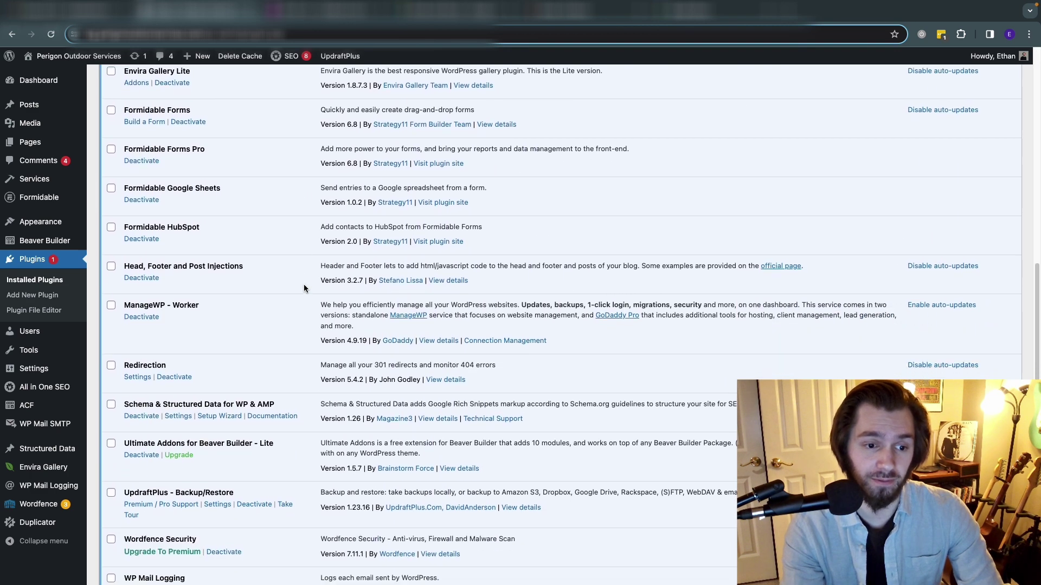
scroll(303, 288, up, 13)
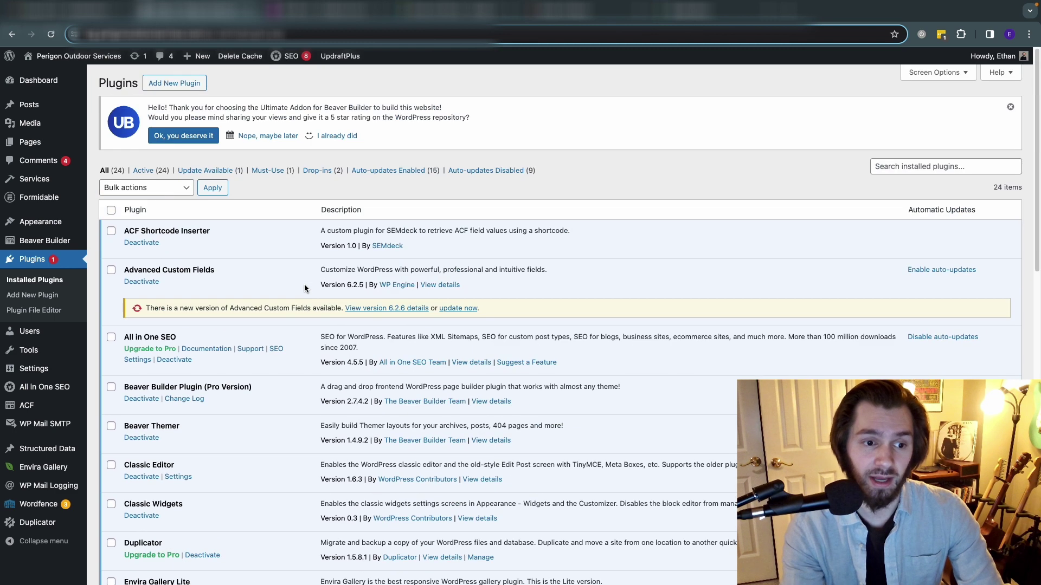
drag(186, 437, 127, 435)
click(239, 437)
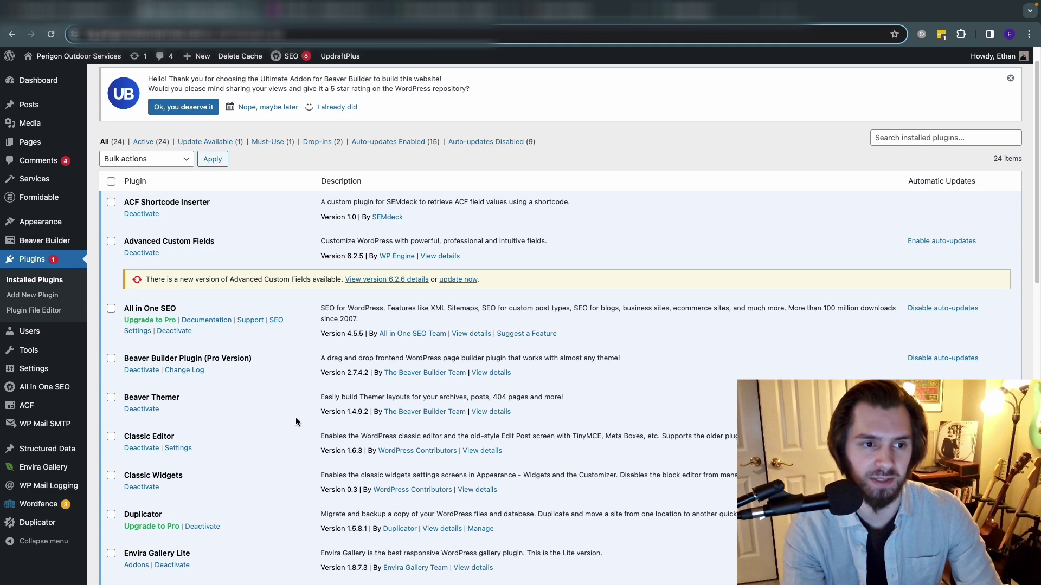
mouse_move(45, 184)
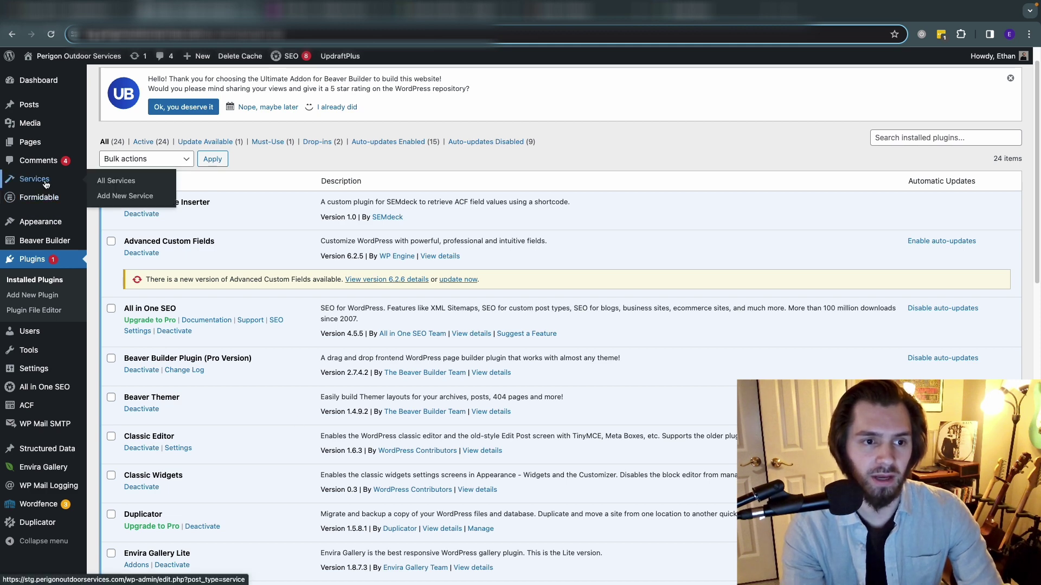
- Reopen Paver Patios from All Services and scroll to the Full Description and Services List editors
click(114, 180)
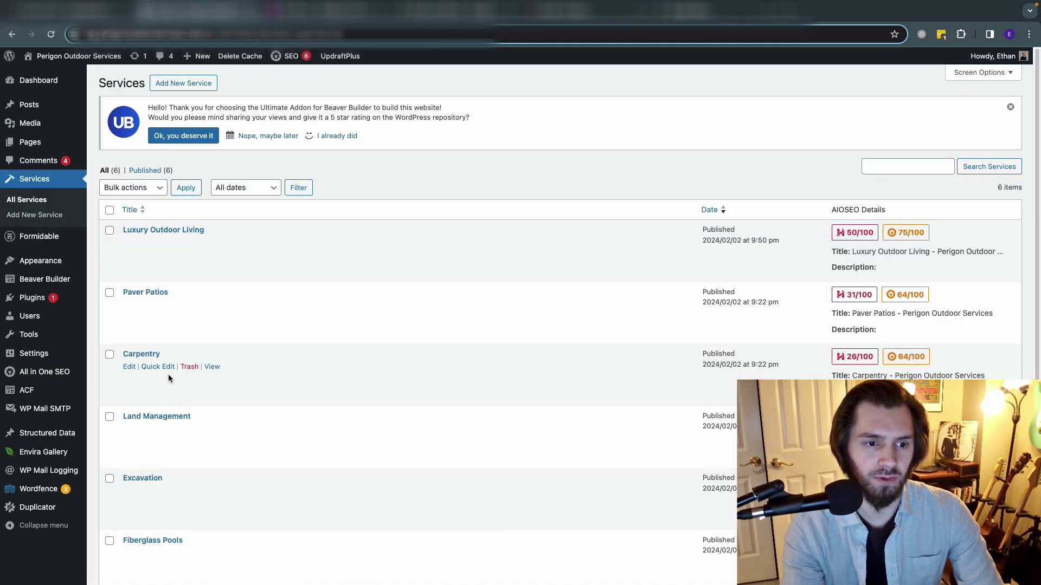
scroll(162, 369, down, 1)
click(160, 272)
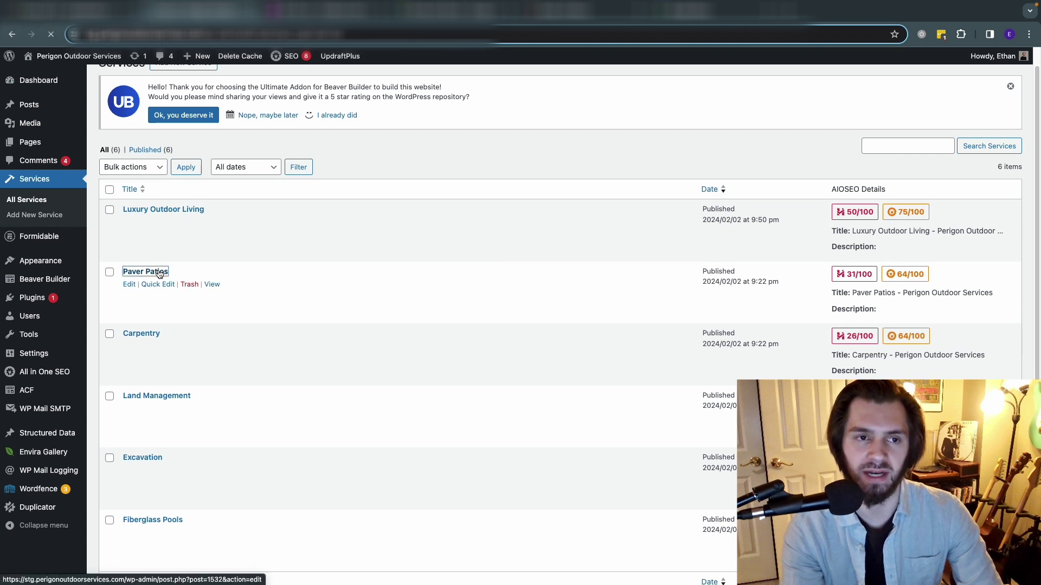
scroll(574, 254, down, 1)
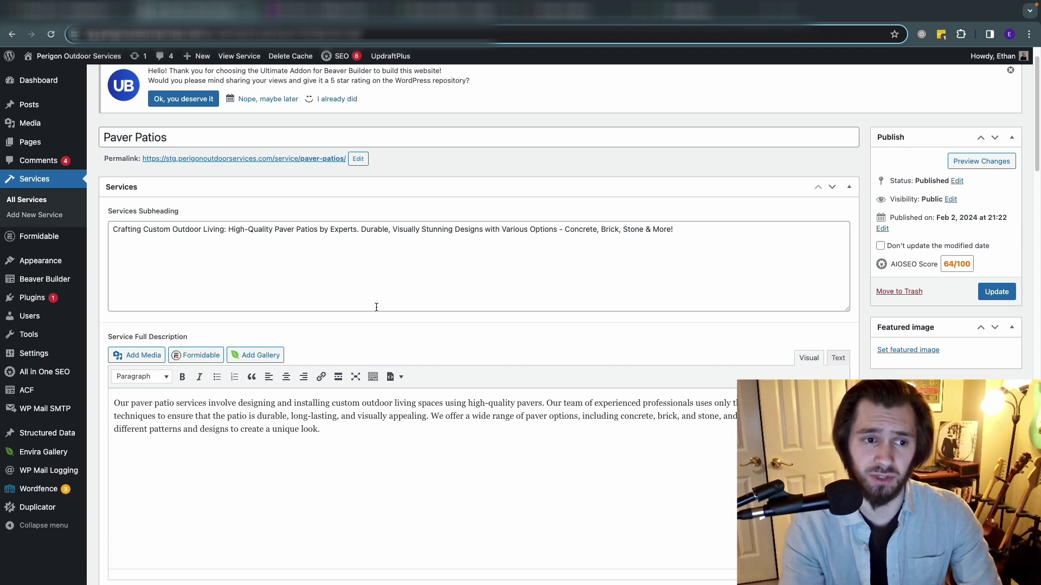
scroll(418, 296, down, 2)
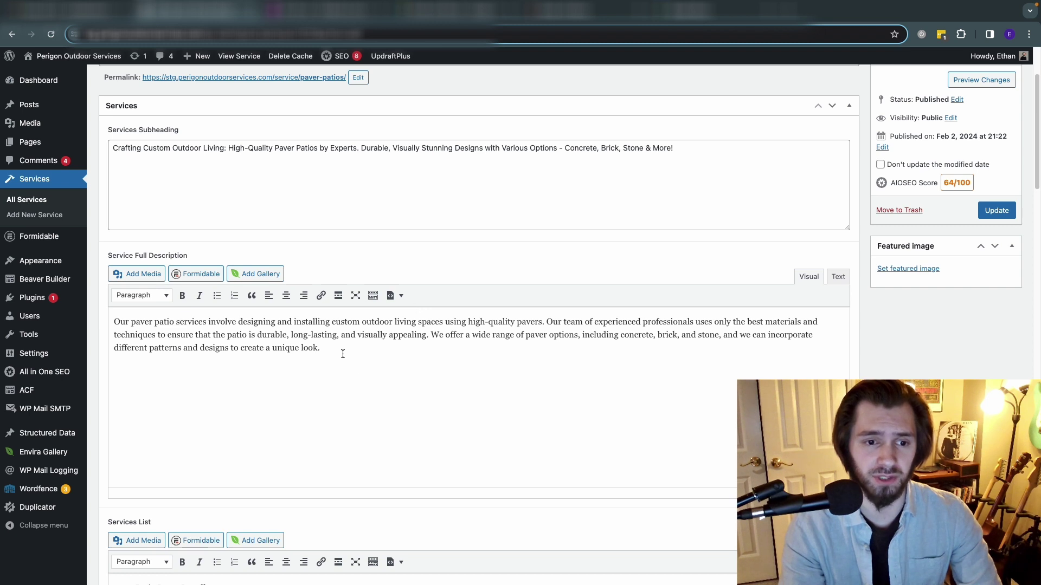
drag(342, 353, 94, 322)
scroll(407, 360, down, 2)
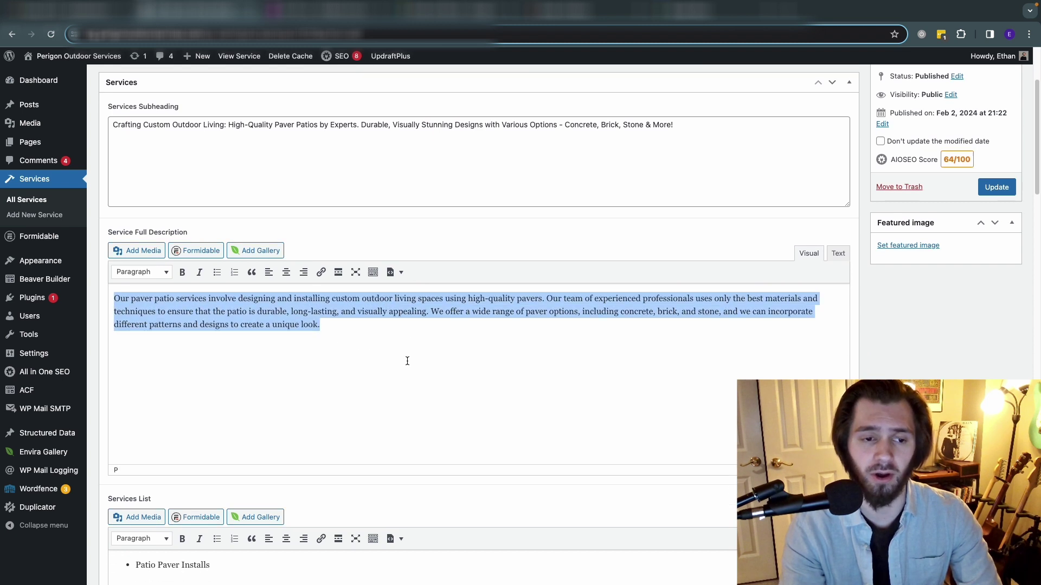
scroll(407, 361, down, 3)
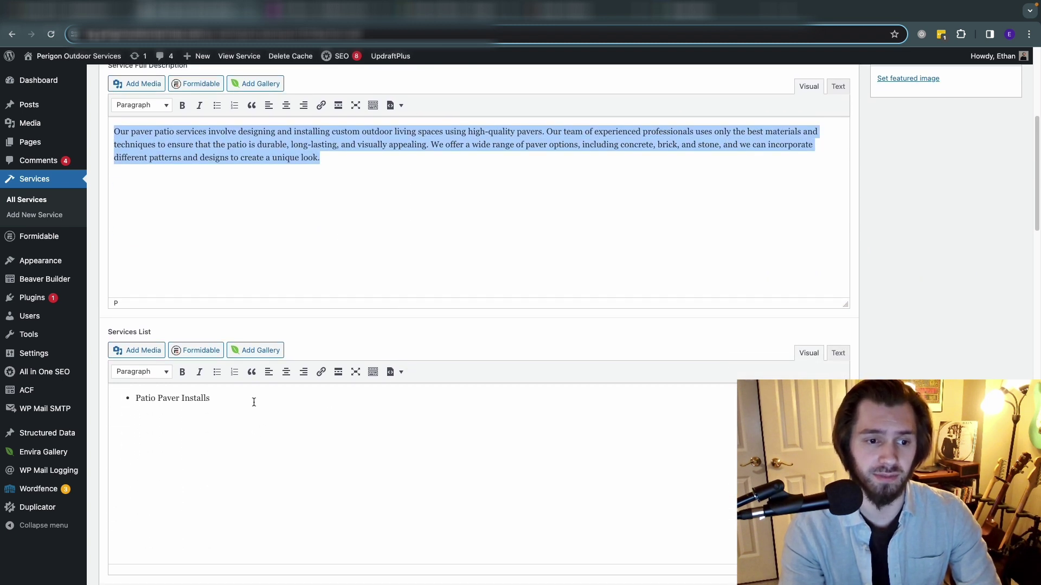
- Add 'Pool Cleaning Services' as a second bullet under Patio Paver Installs in the Services List
click(219, 400)
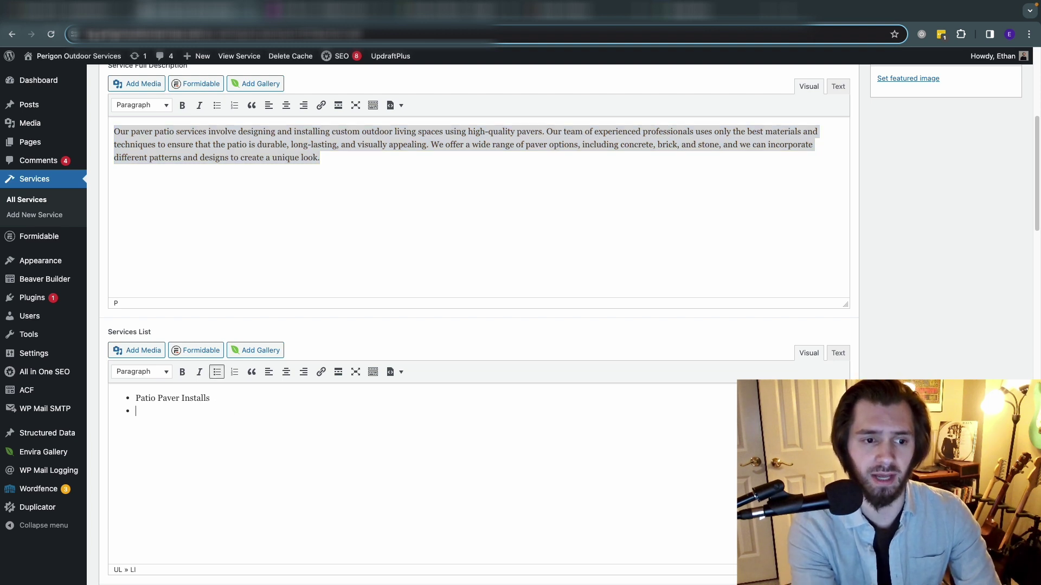
text(Po)
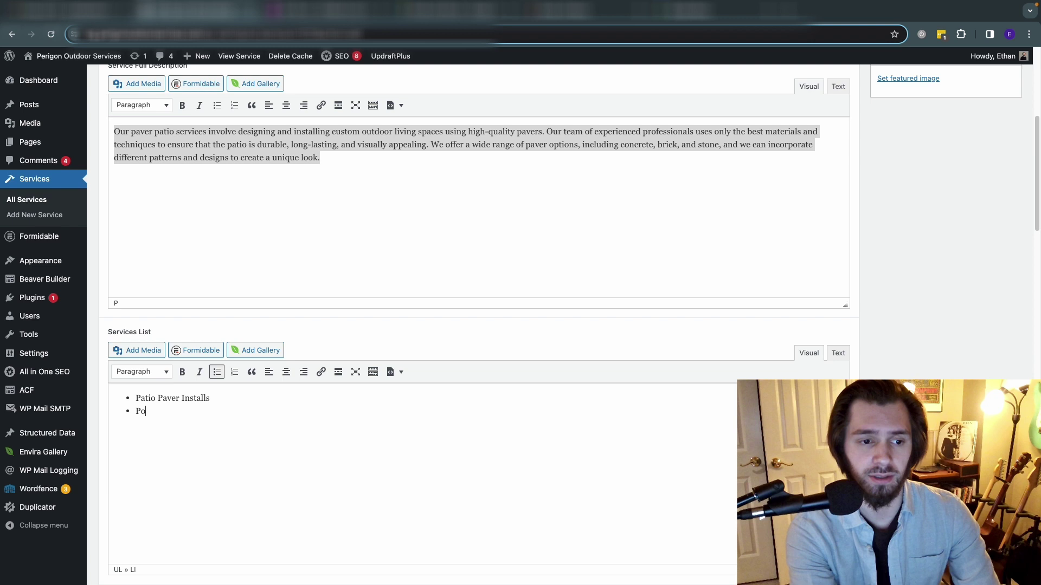
text(ol Cleaning Services)
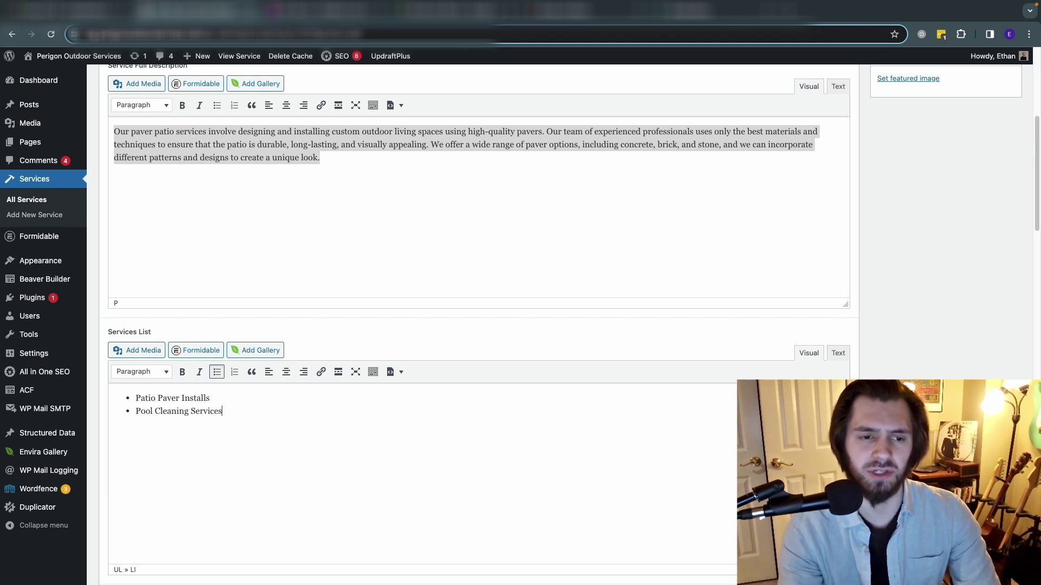
scroll(556, 308, down, 4)
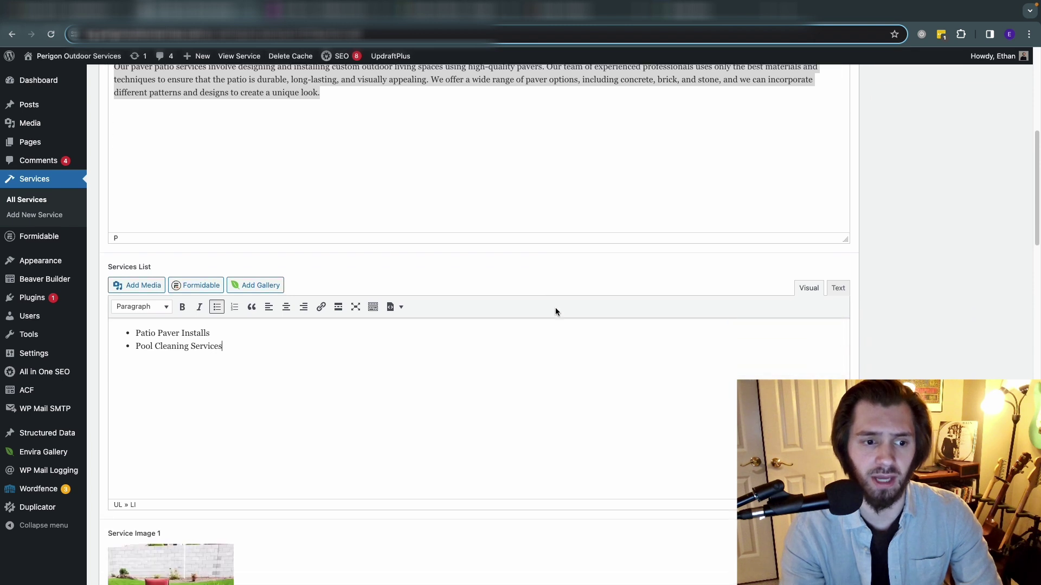
scroll(555, 308, down, 3)
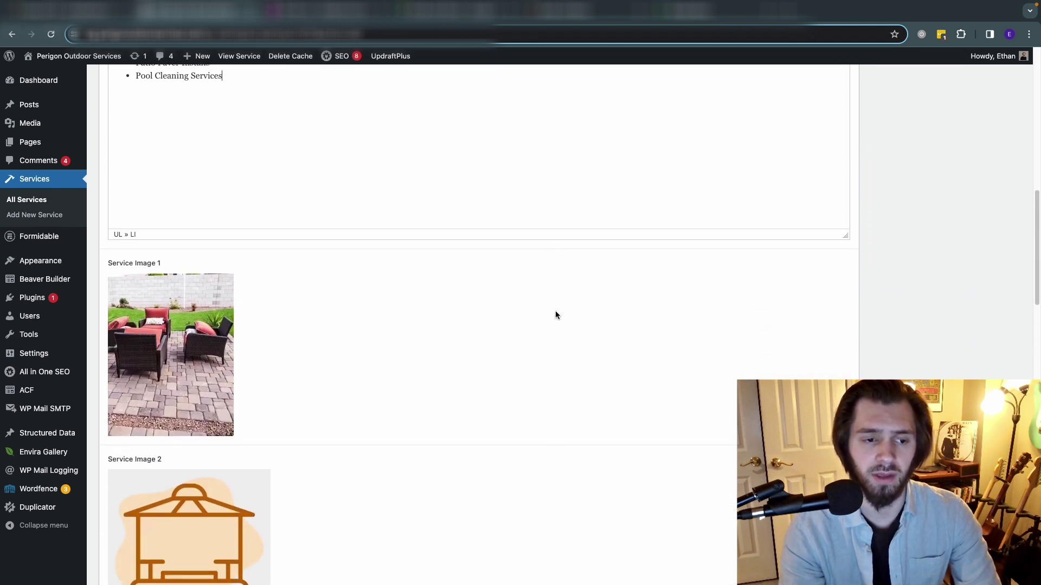
scroll(253, 292, down, 3)
scroll(377, 256, up, 2)
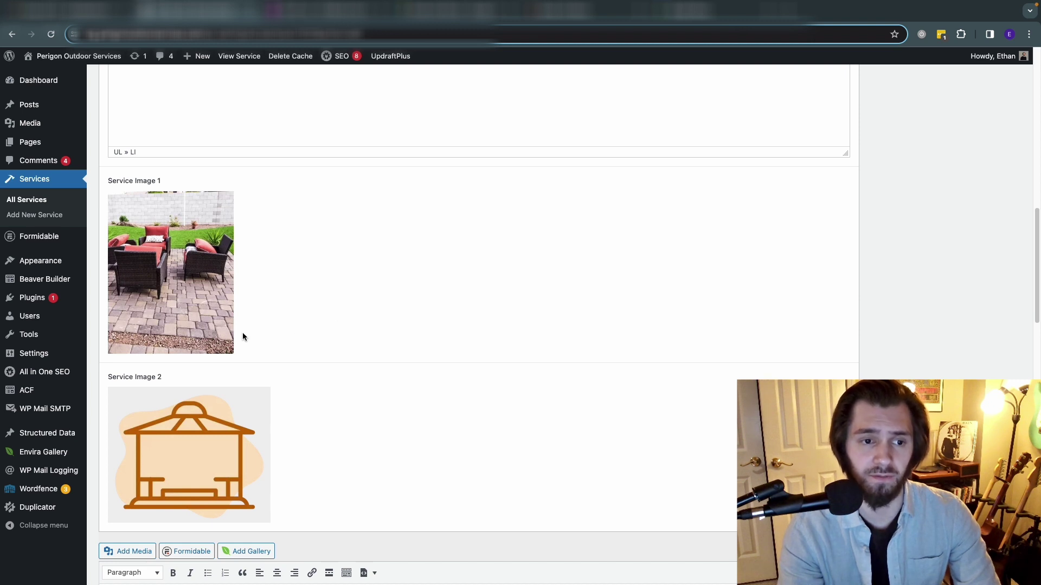
scroll(320, 333, down, 2)
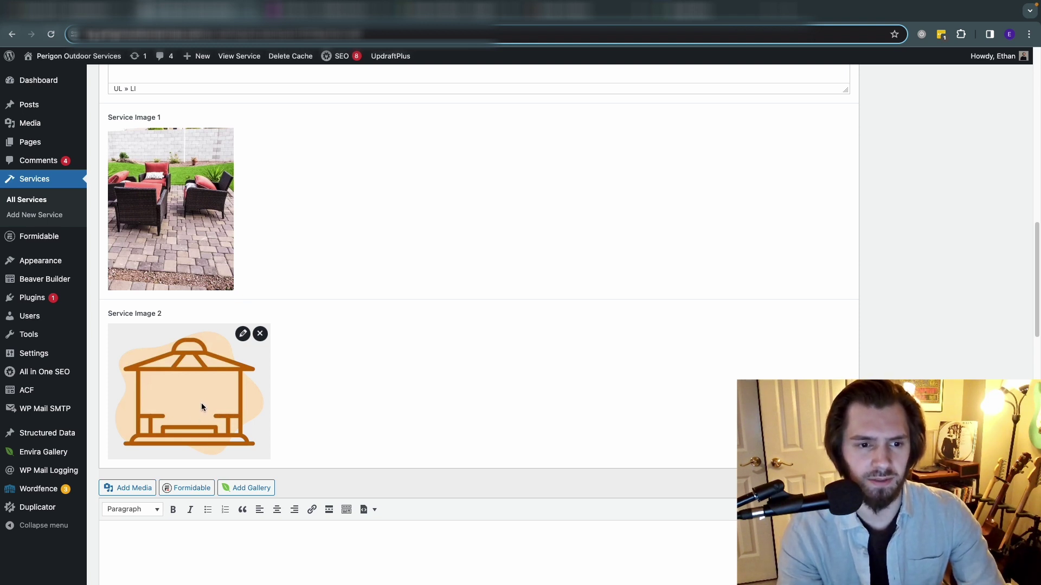
scroll(207, 412, down, 1)
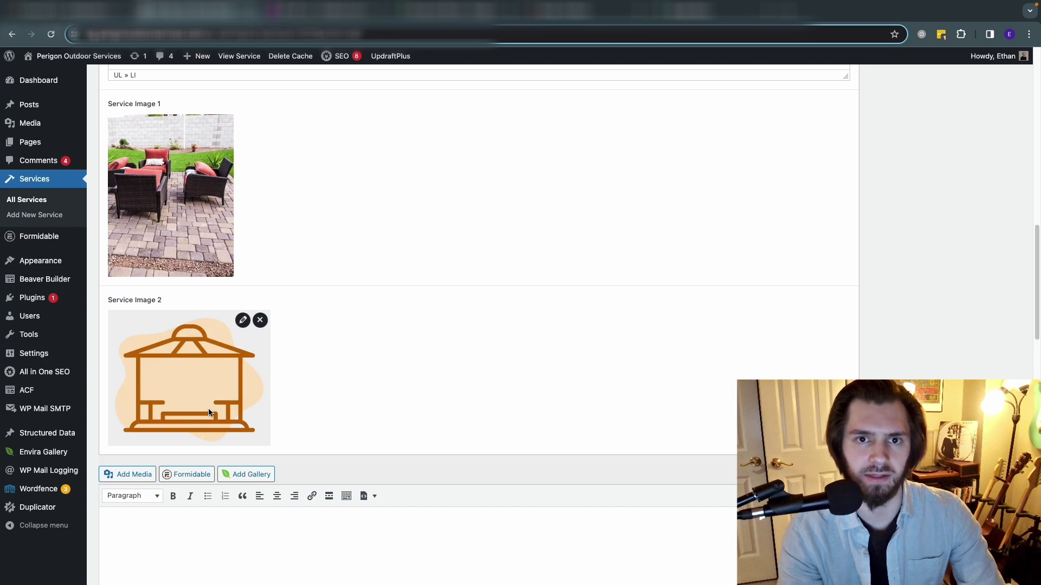
scroll(323, 409, down, 5)
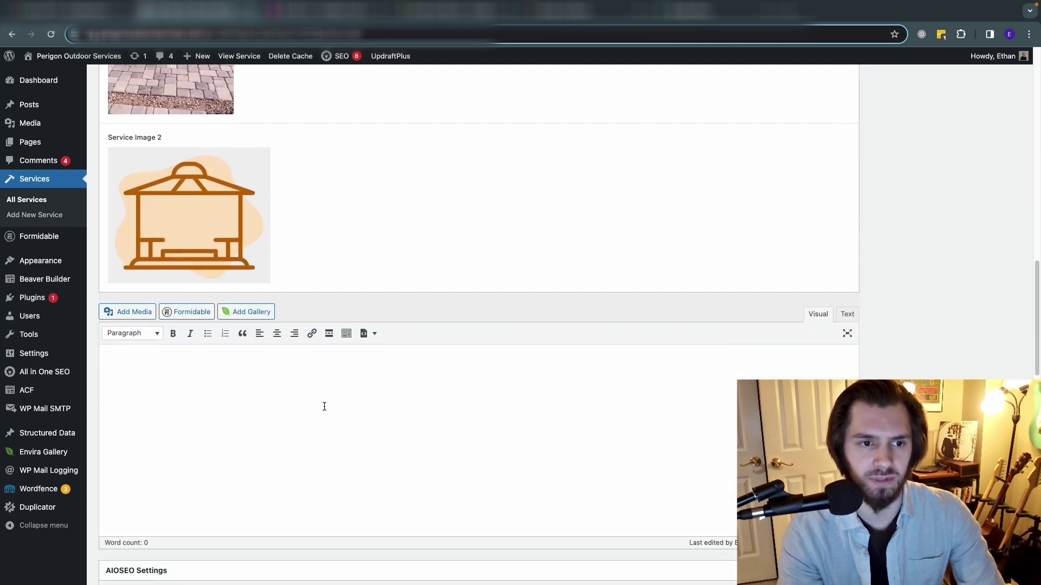
scroll(325, 410, up, 6)
scroll(325, 410, down, 4)
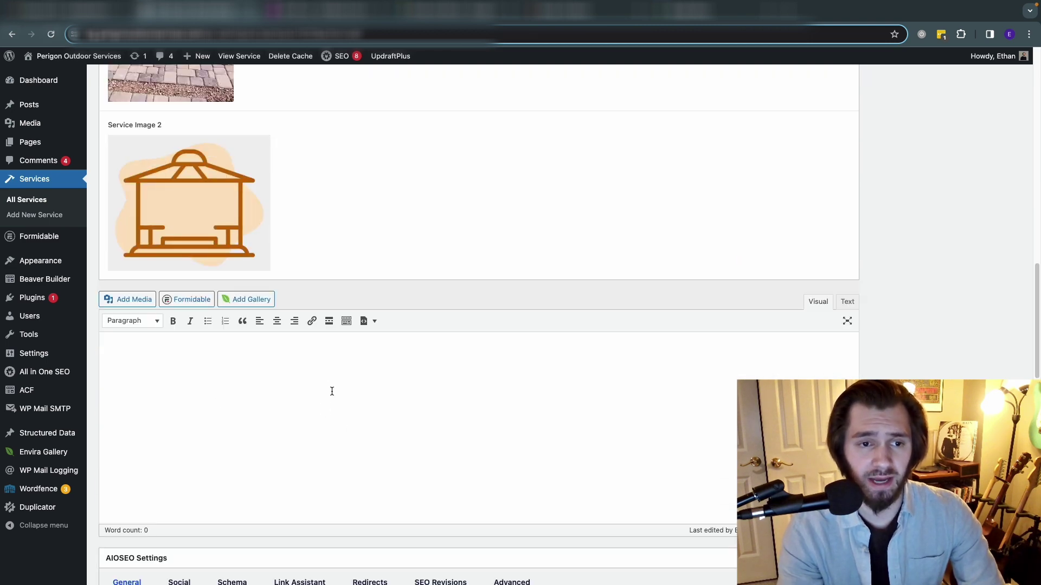
scroll(358, 397, up, 10)
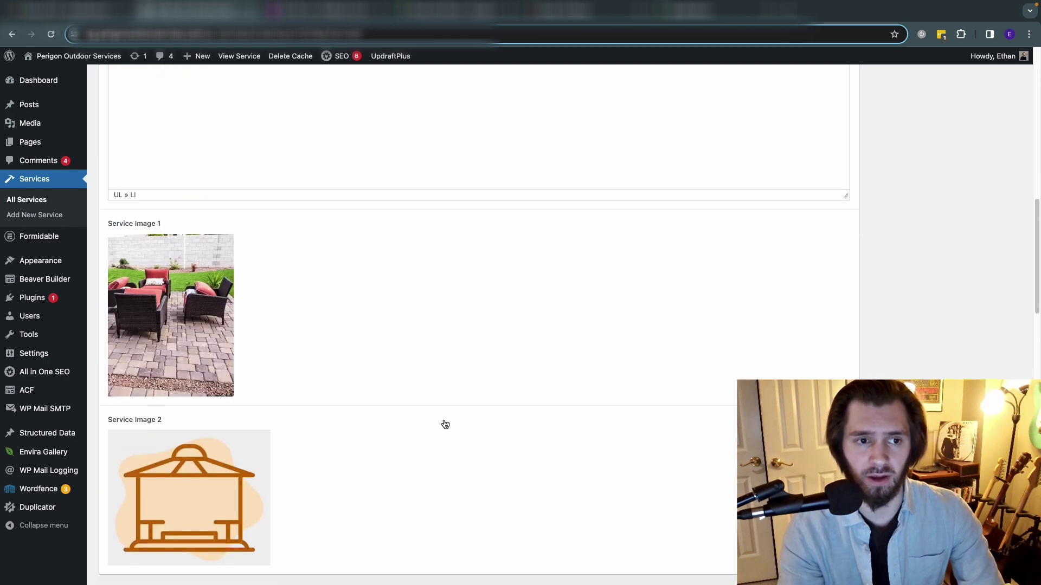
scroll(443, 423, up, 10)
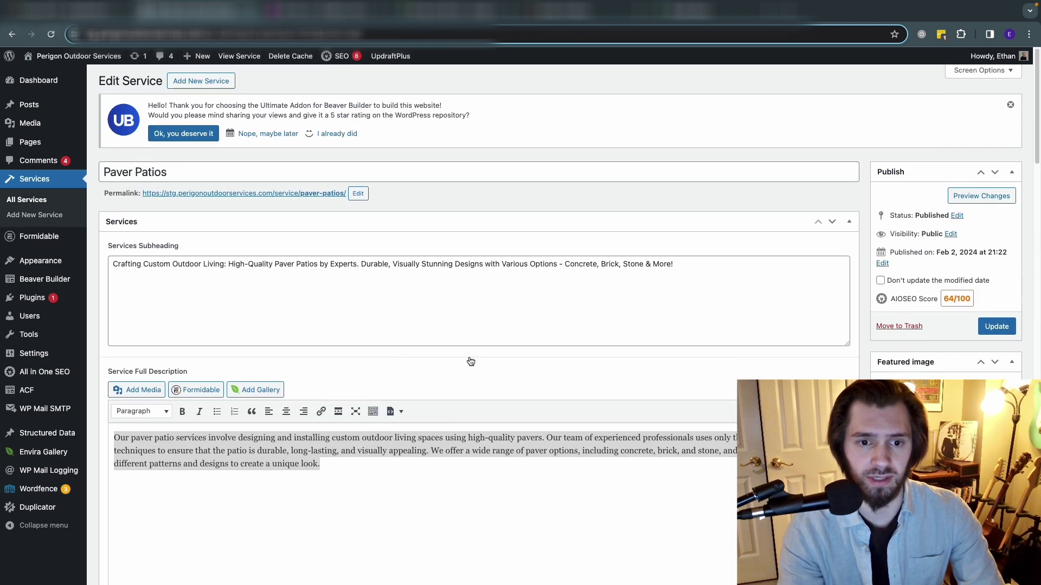
- Update the Paver Patios service to save its subheading and full description
click(994, 326)
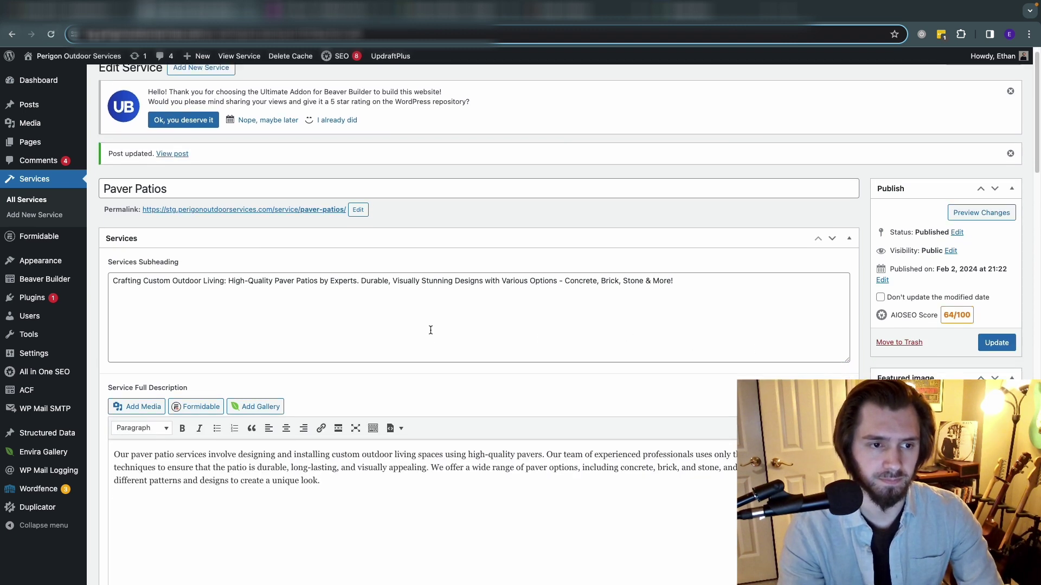
scroll(431, 330, down, 1)
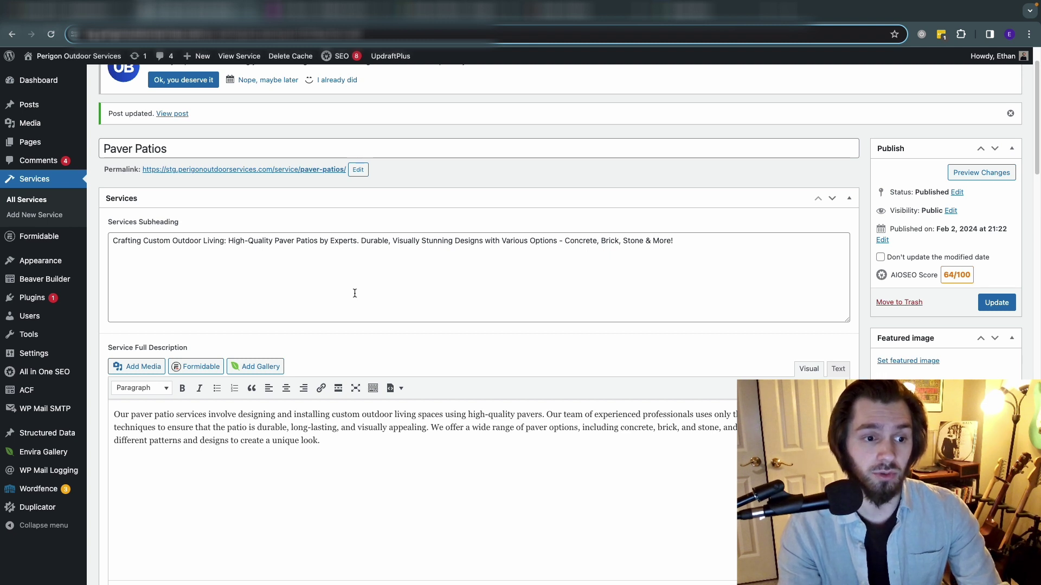
- Open Beaver Builder's Themer Layouts list and scroll through the four published layouts
mouse_move(94, 285)
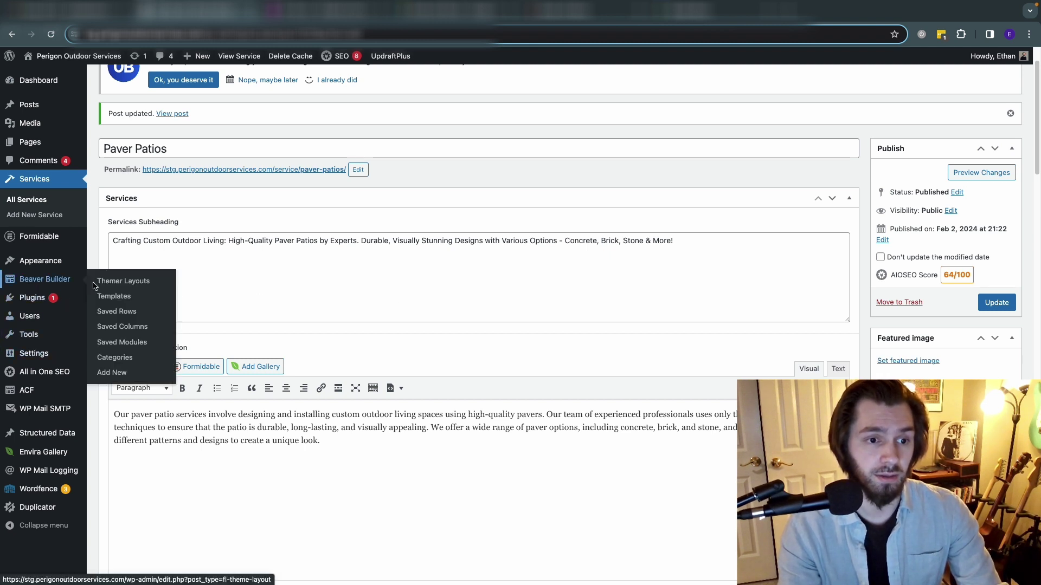
click(141, 287)
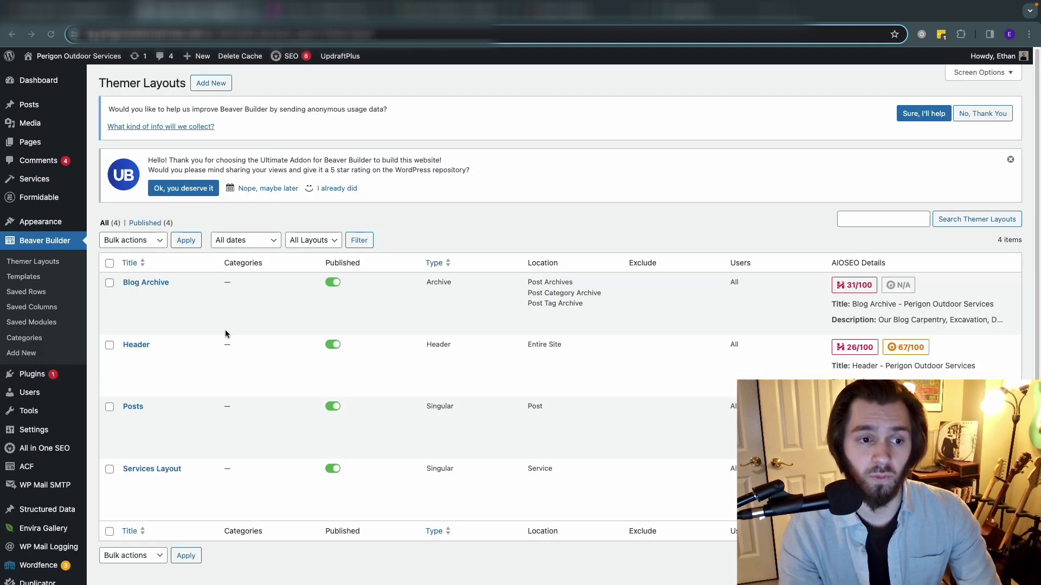
scroll(246, 341, down, 1)
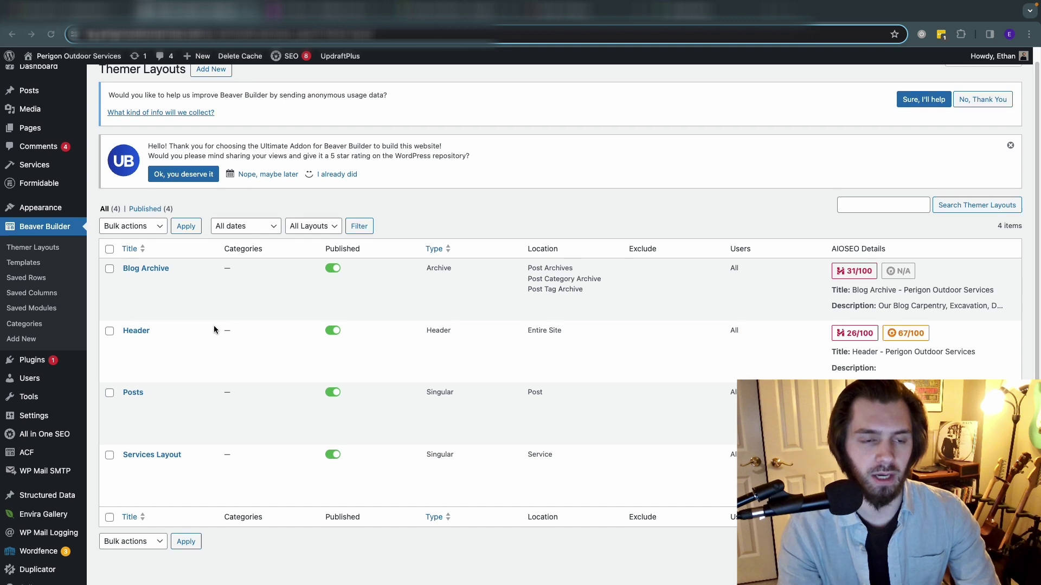
scroll(214, 325, down, 1)
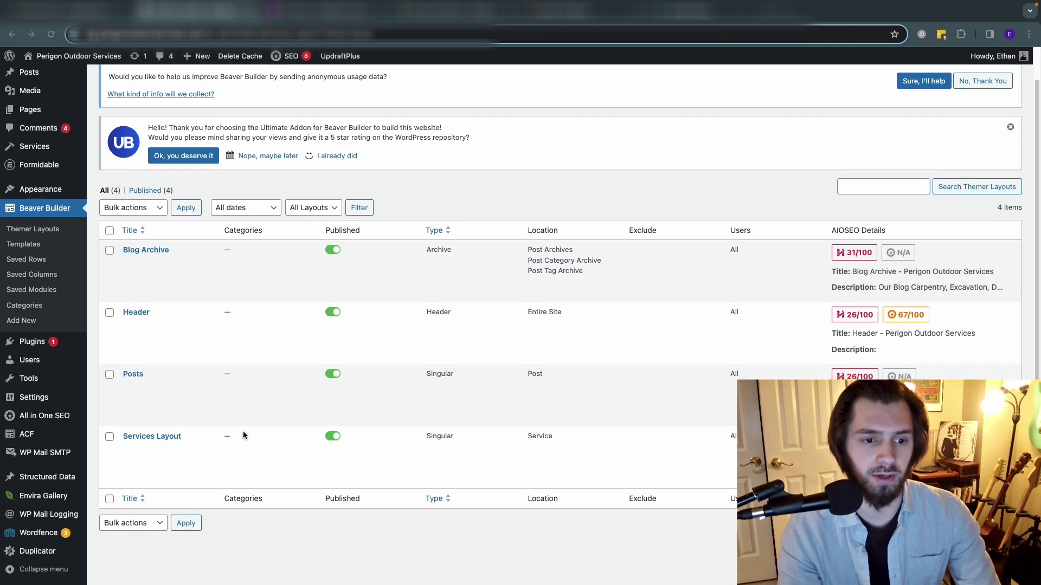
mouse_move(268, 448)
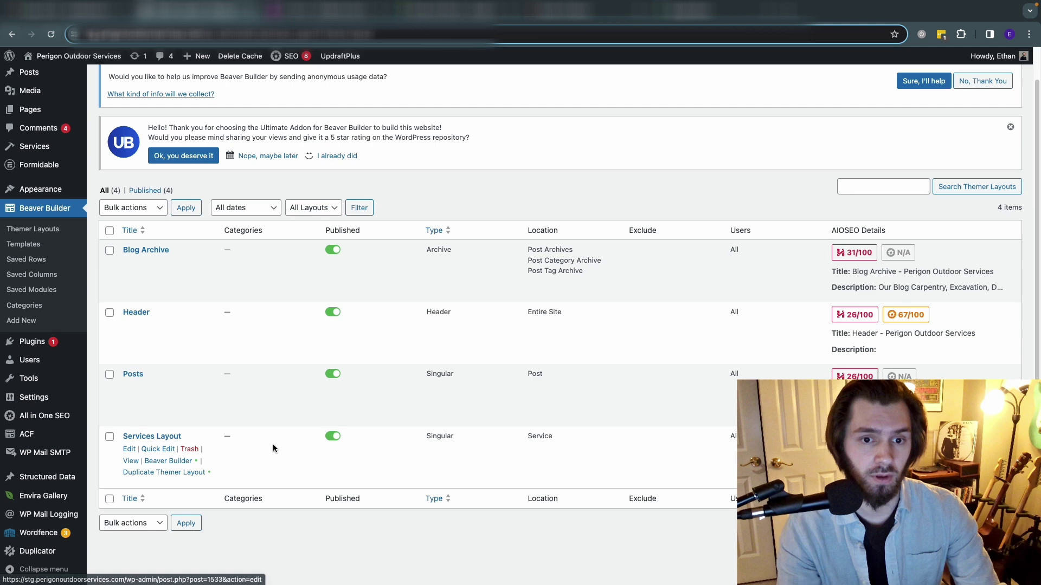
scroll(261, 430, up, 1)
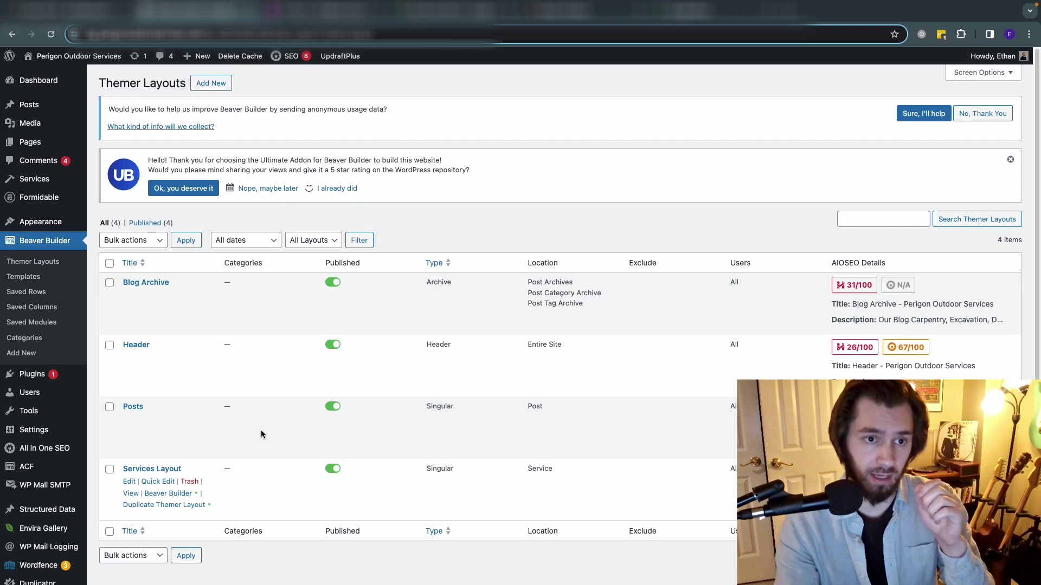
click(217, 85)
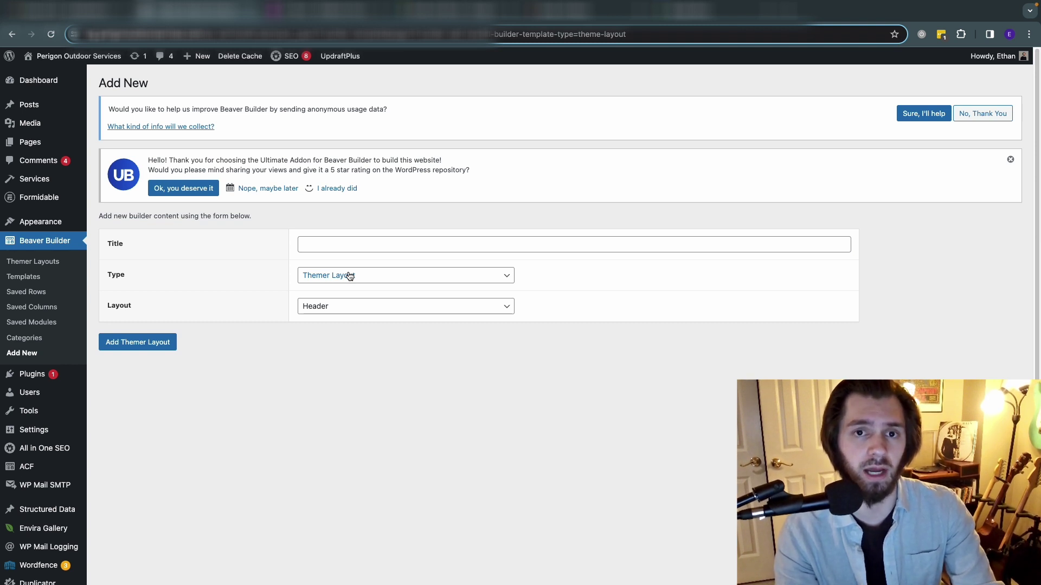
click(349, 249)
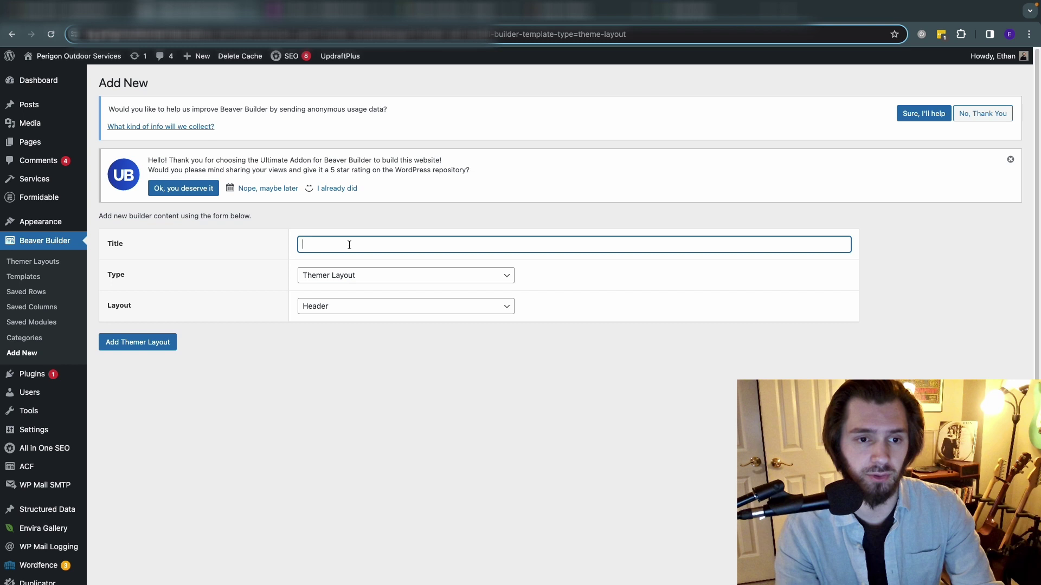
text(Testi)
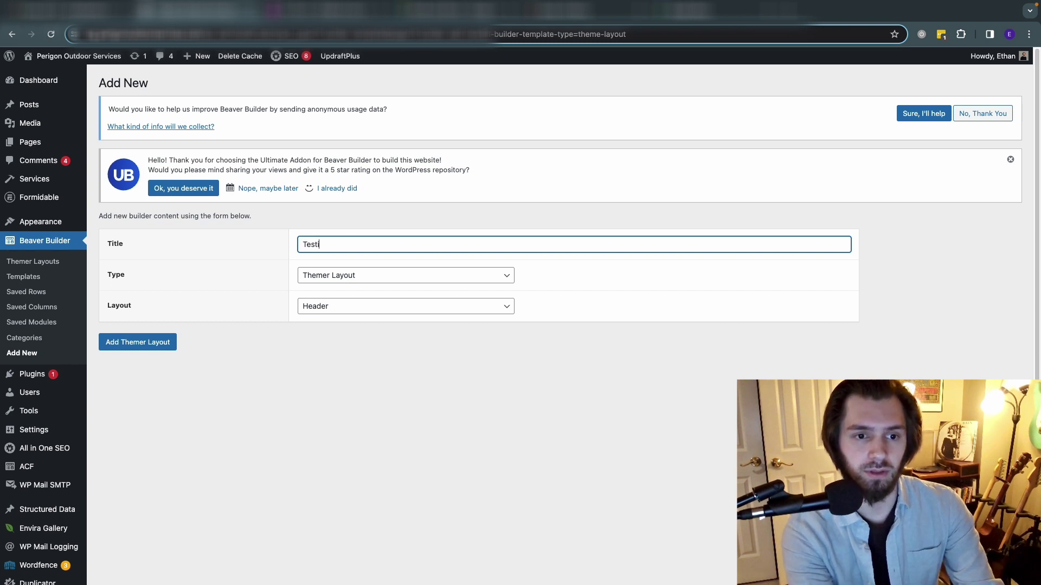
text(ng)
click(347, 276)
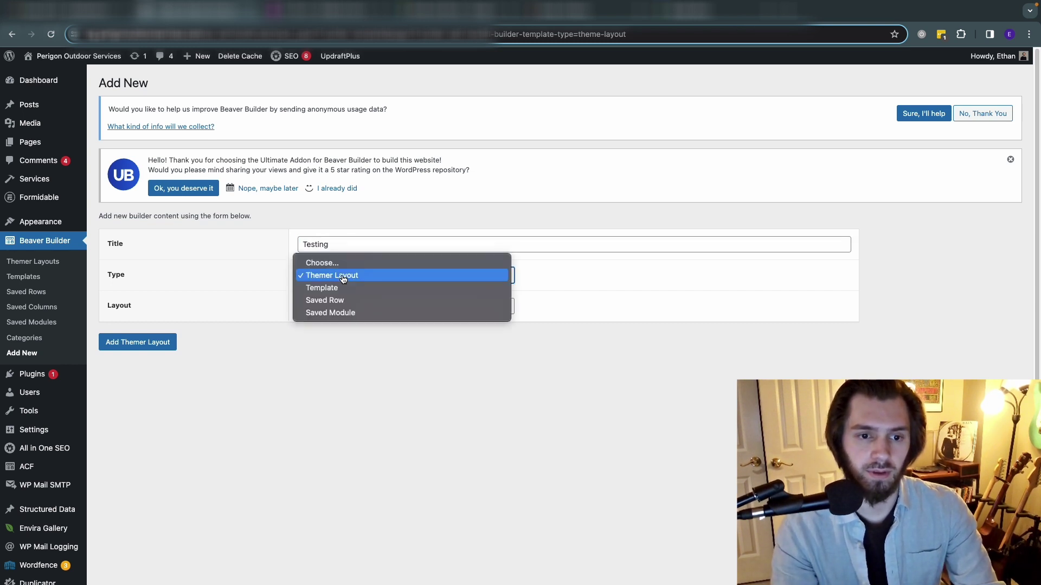
click(404, 280)
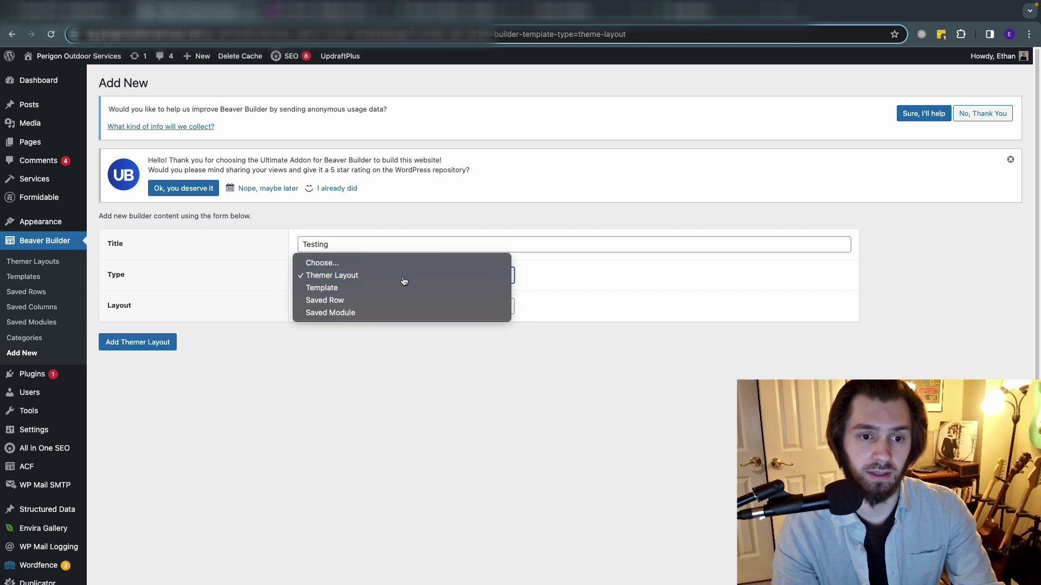
click(389, 313)
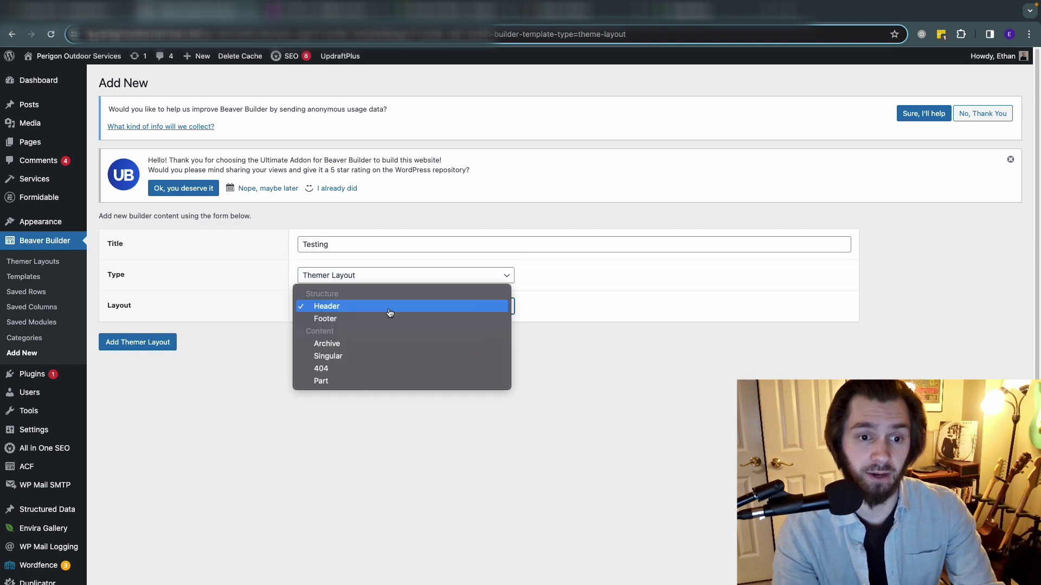
click(359, 356)
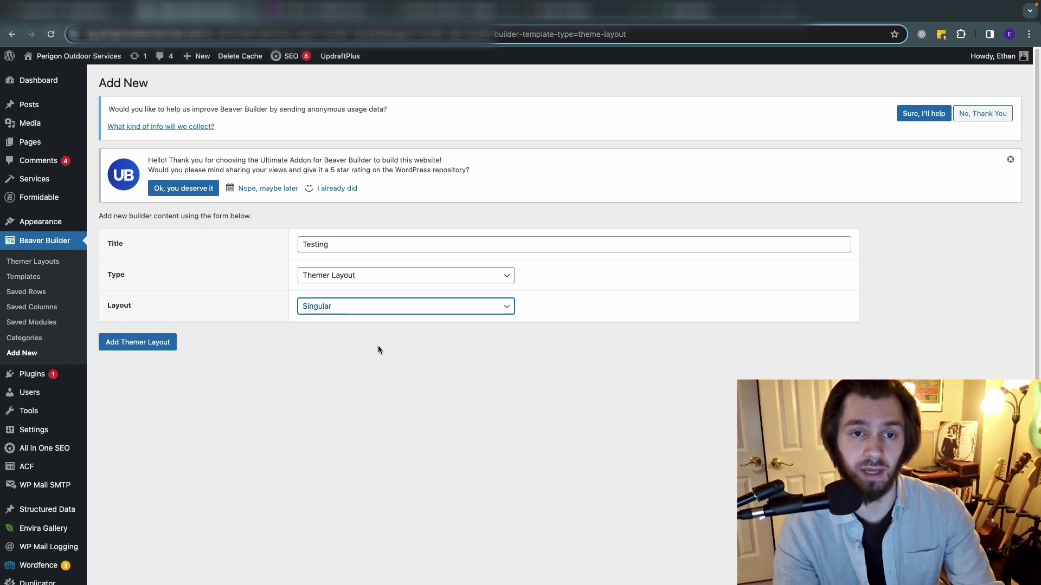
click(370, 306)
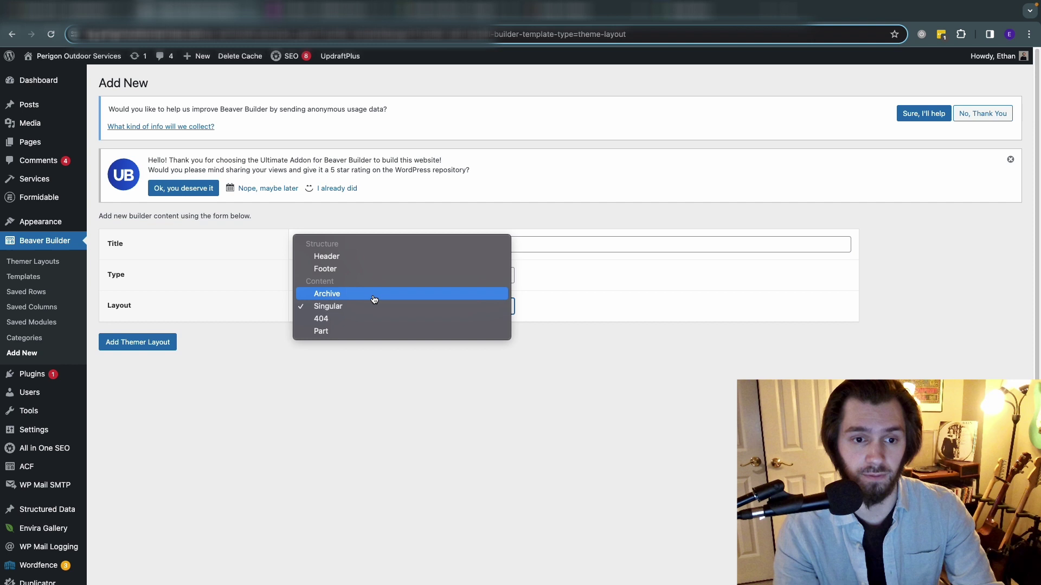
click(411, 353)
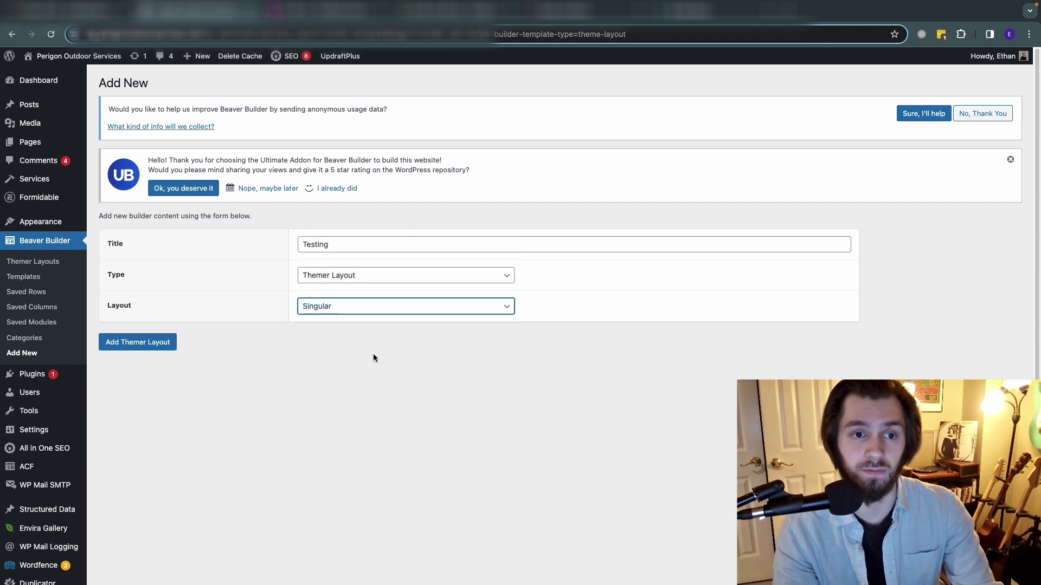
click(40, 268)
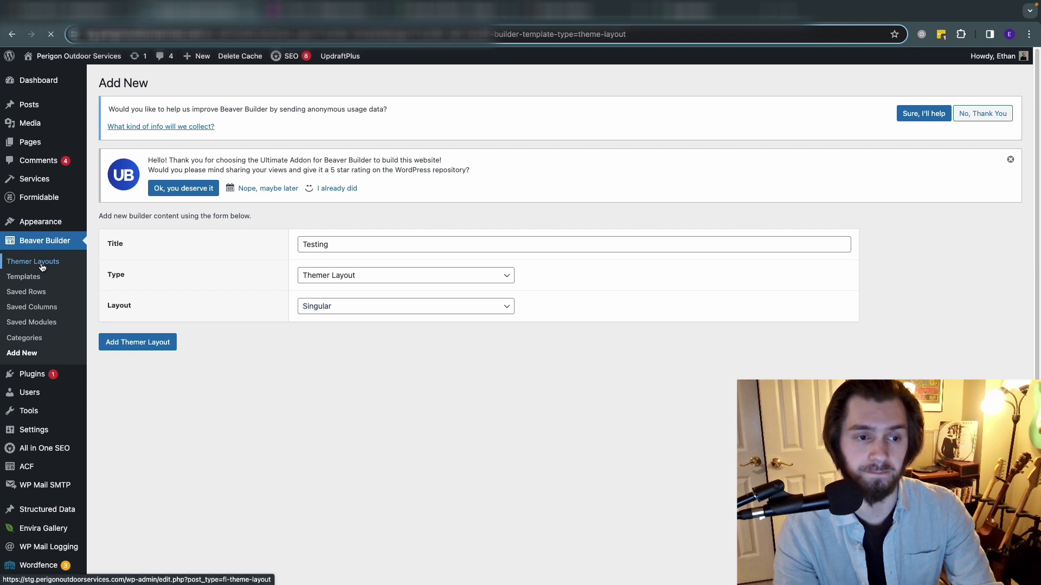
- Open Services Layout and confirm its Location is Service / All Services
scroll(326, 260, down, 1)
scroll(327, 260, down, 1)
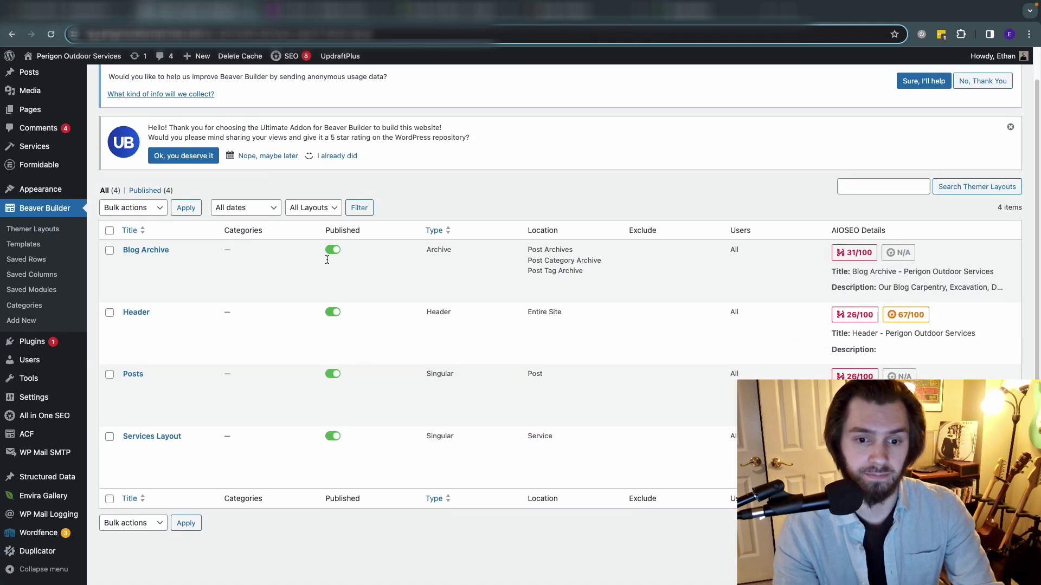
click(152, 436)
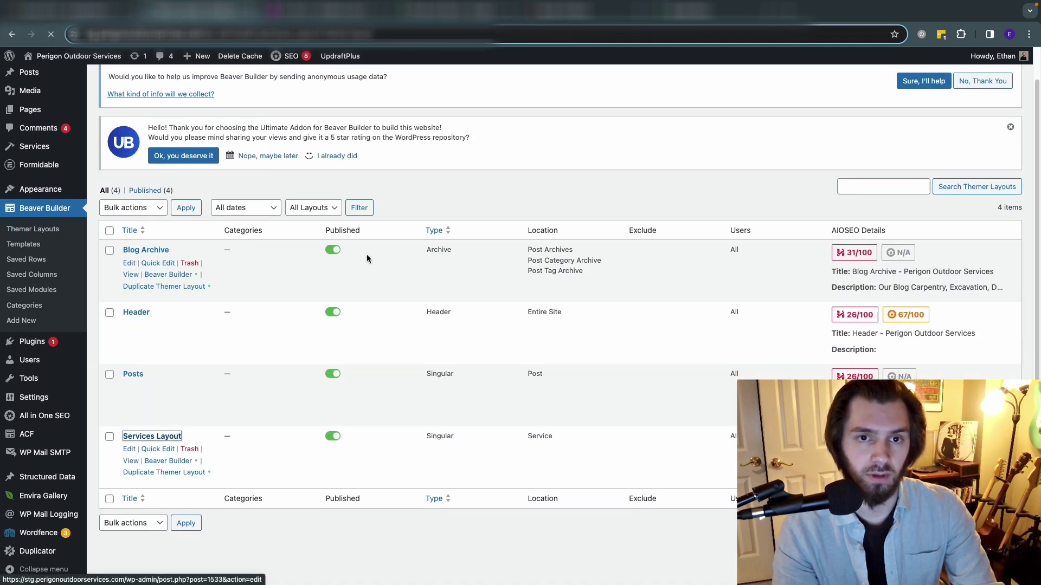
scroll(452, 221, down, 2)
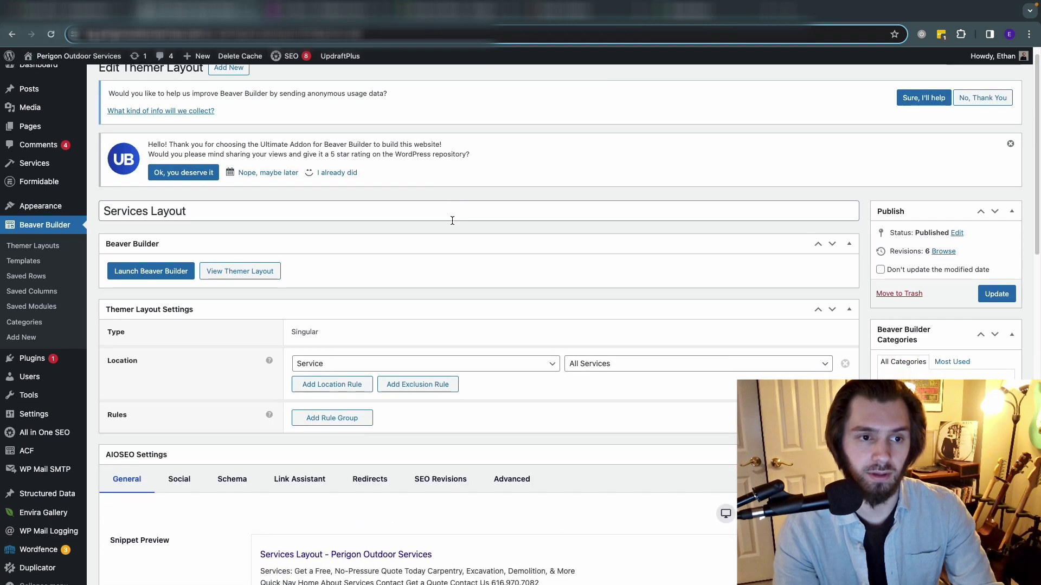
scroll(458, 229, down, 2)
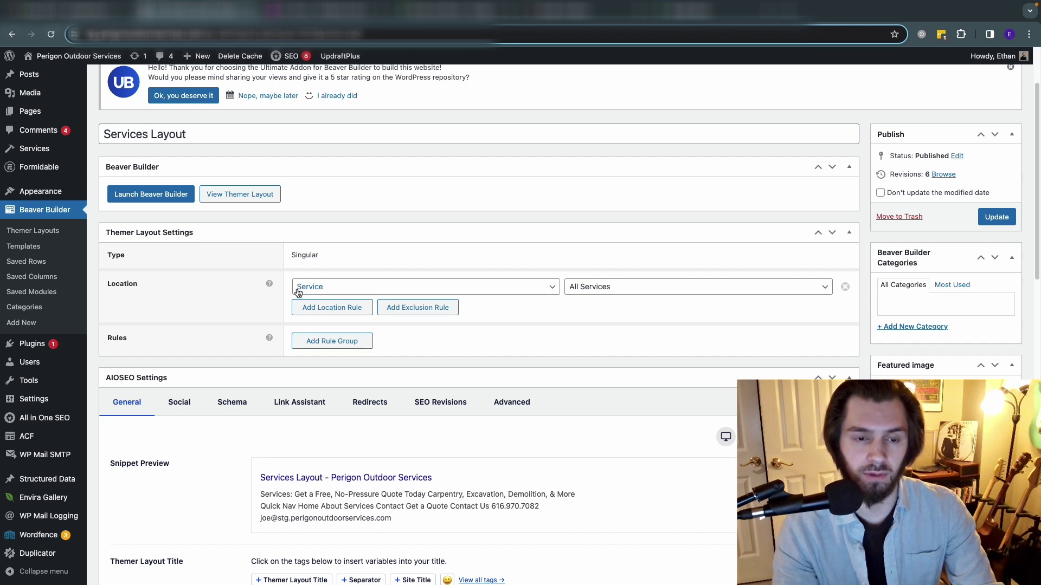
click(552, 292)
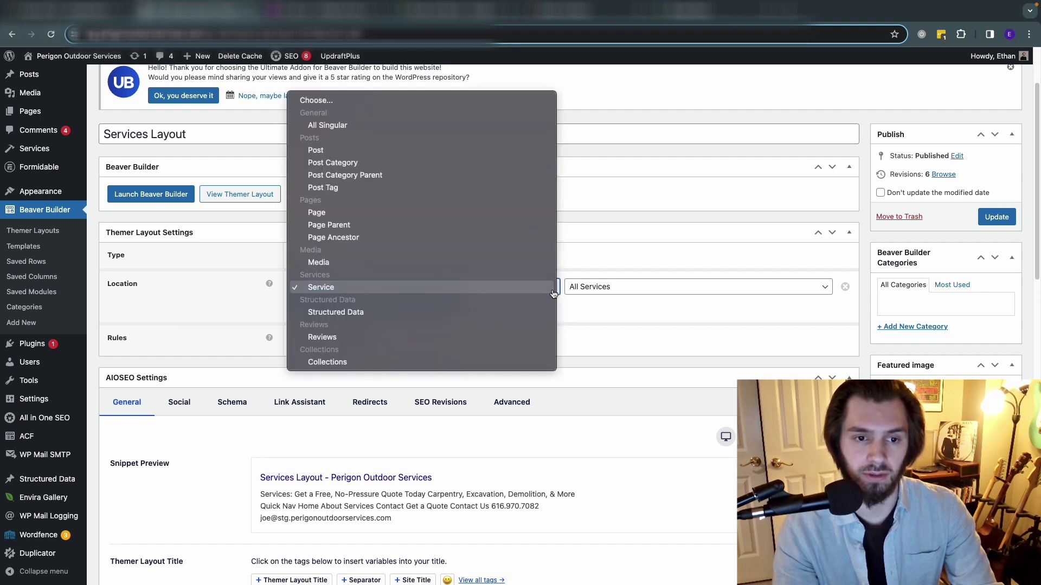
click(408, 292)
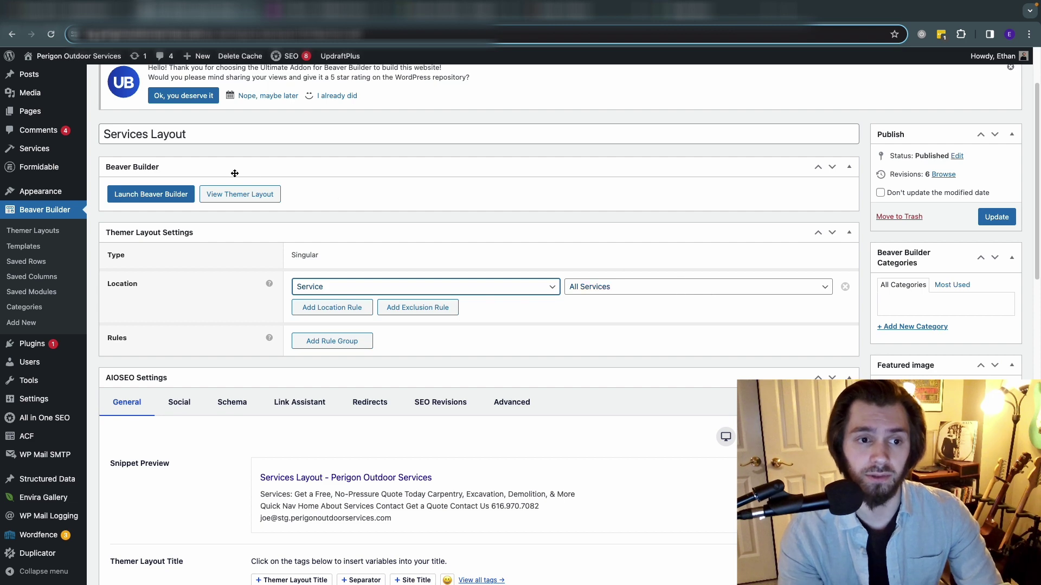
- Open the Services Layout in Beaver Builder, previewed as Fiberglass Pools, and scroll through it
click(136, 196)
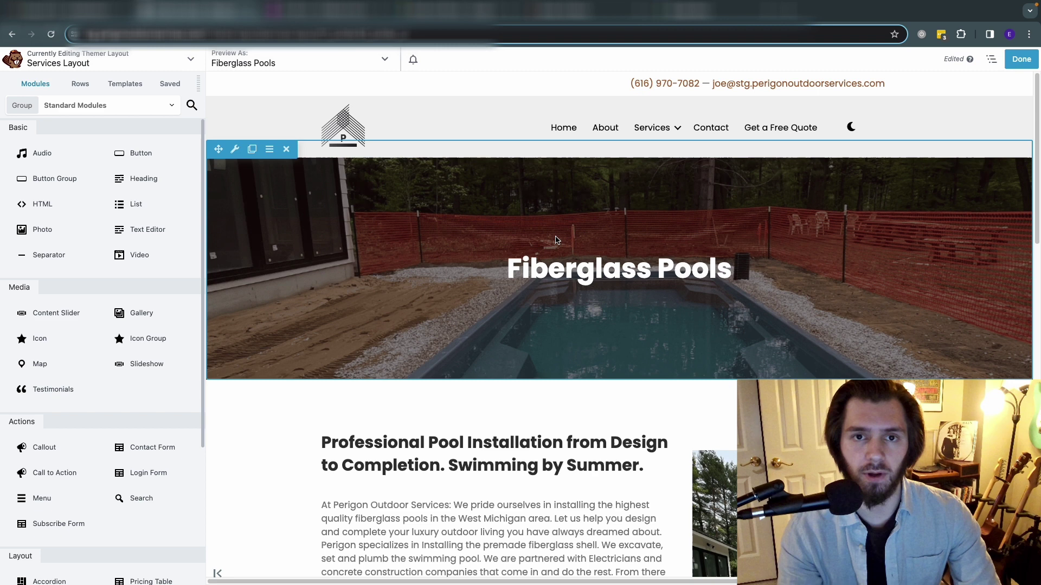
scroll(571, 215, down, 1)
scroll(571, 215, down, 2)
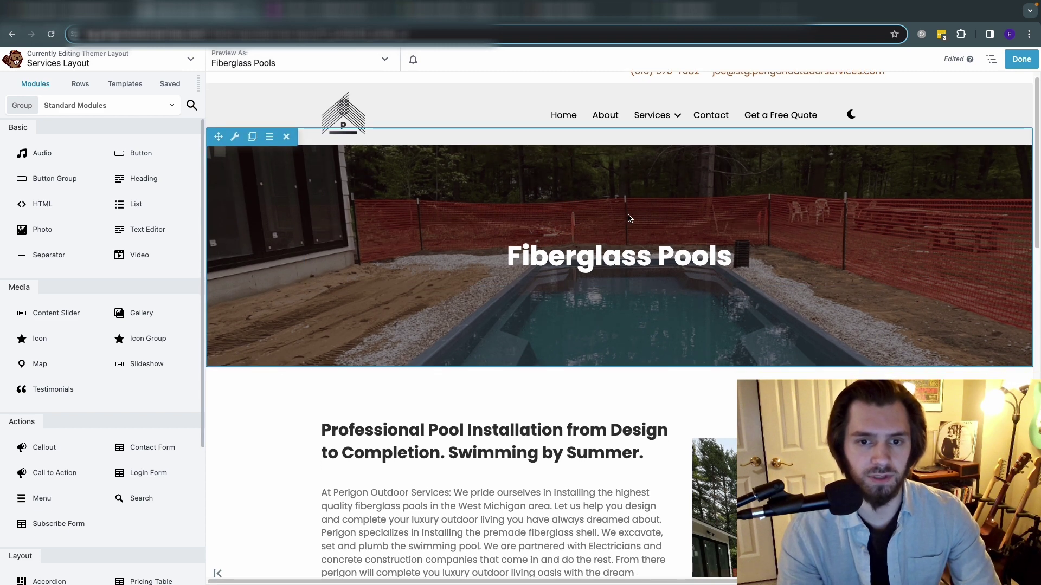
scroll(629, 217, down, 1)
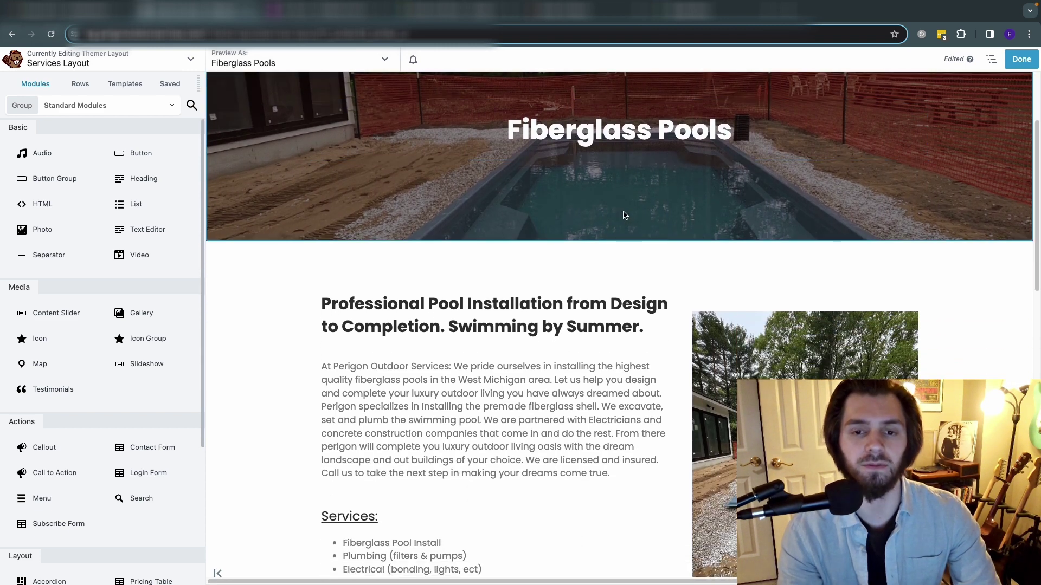
scroll(646, 215, up, 2)
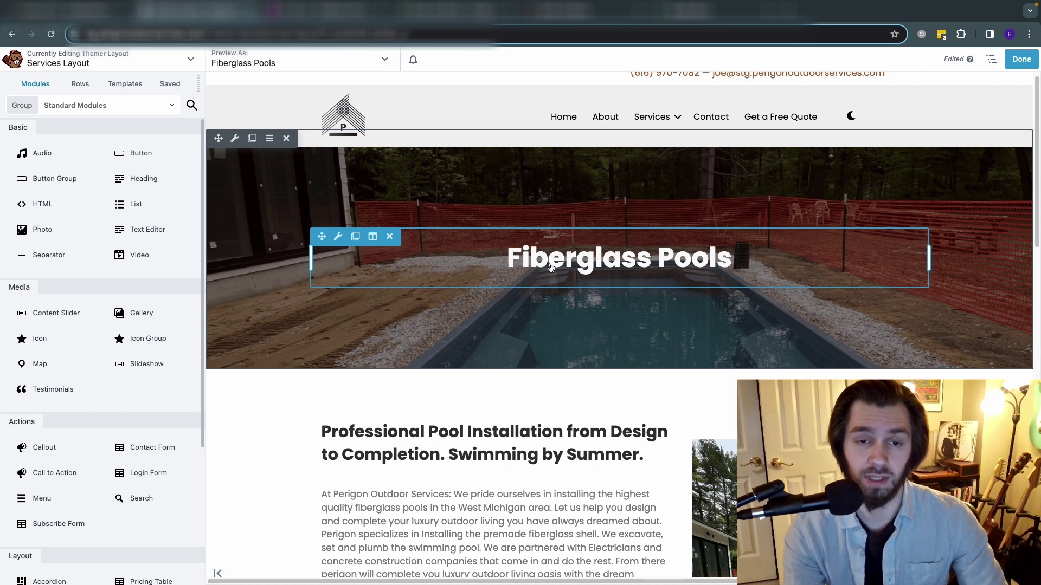
- Open the settings of the Fiberglass Pools hero heading
click(575, 254)
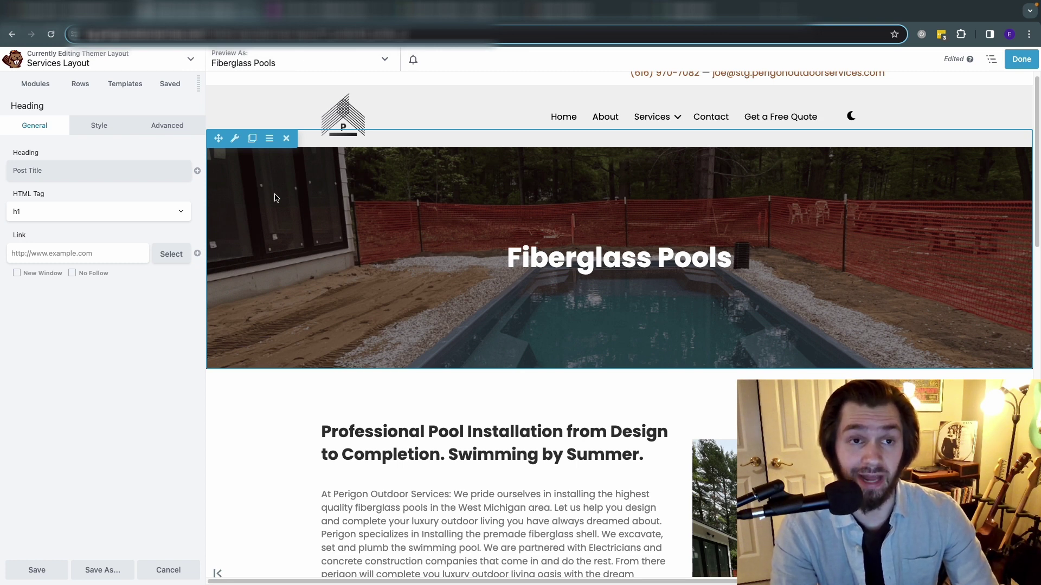
scroll(276, 197, down, 3)
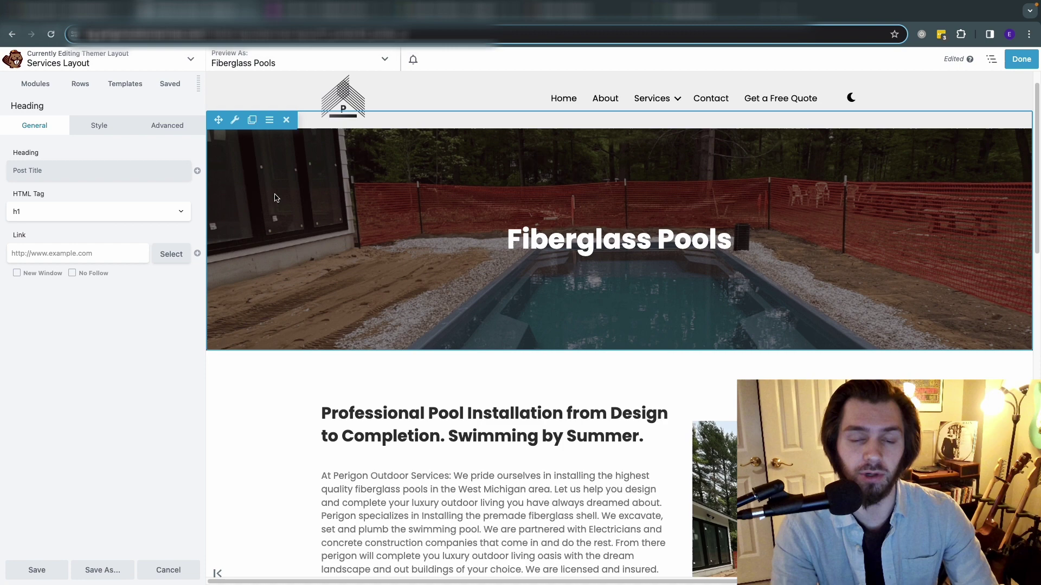
scroll(458, 237, up, 3)
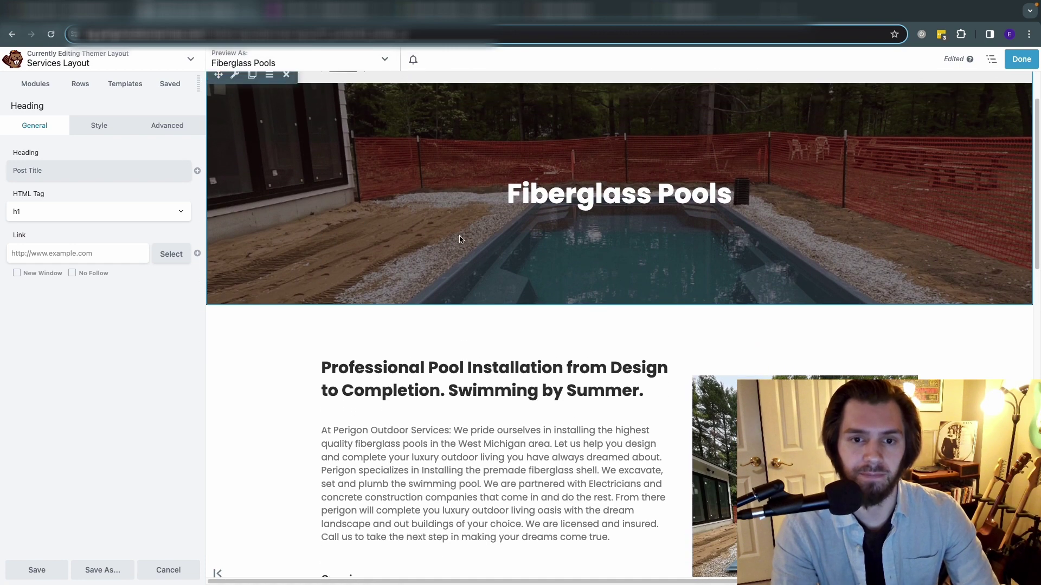
scroll(977, 274, down, 3)
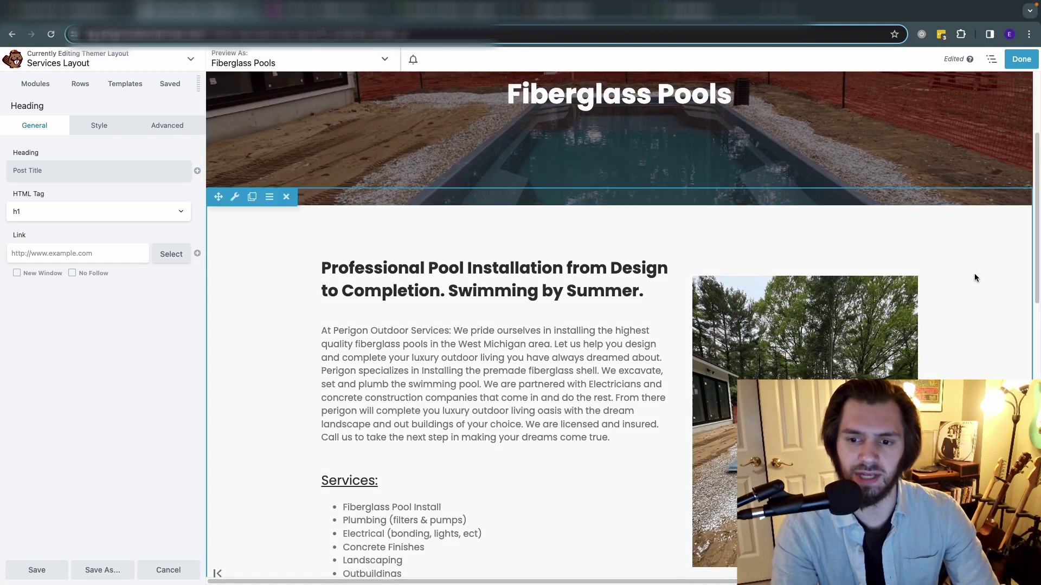
scroll(884, 288, up, 4)
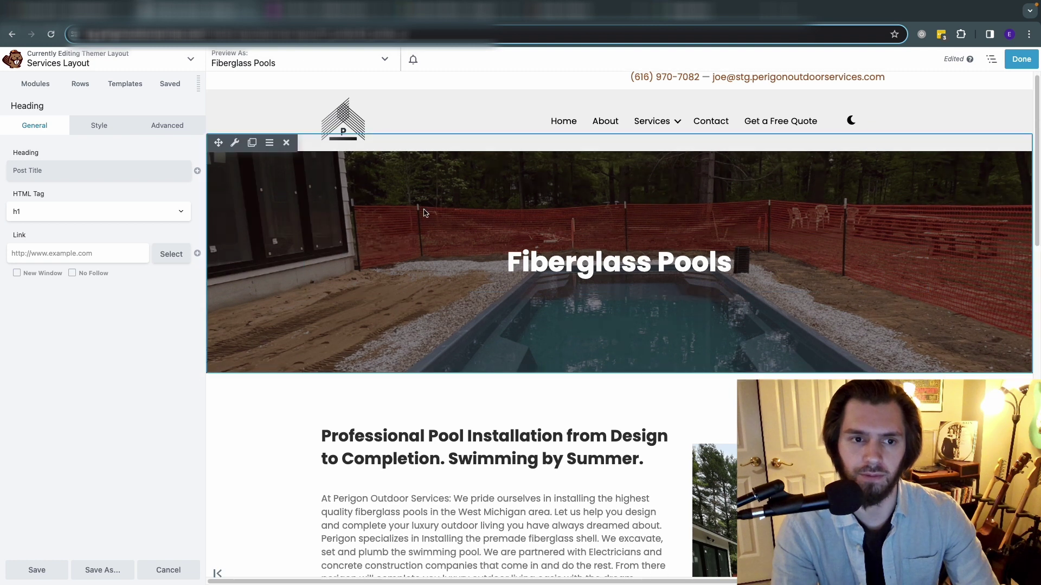
- Remove the existing background photo connection in the hero row's settings
click(232, 156)
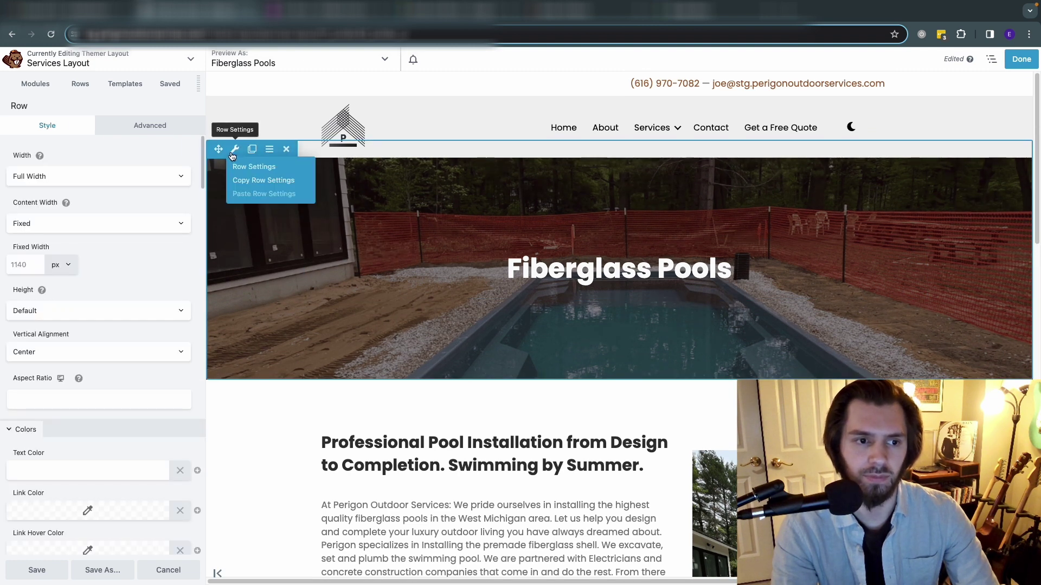
scroll(171, 227, down, 1)
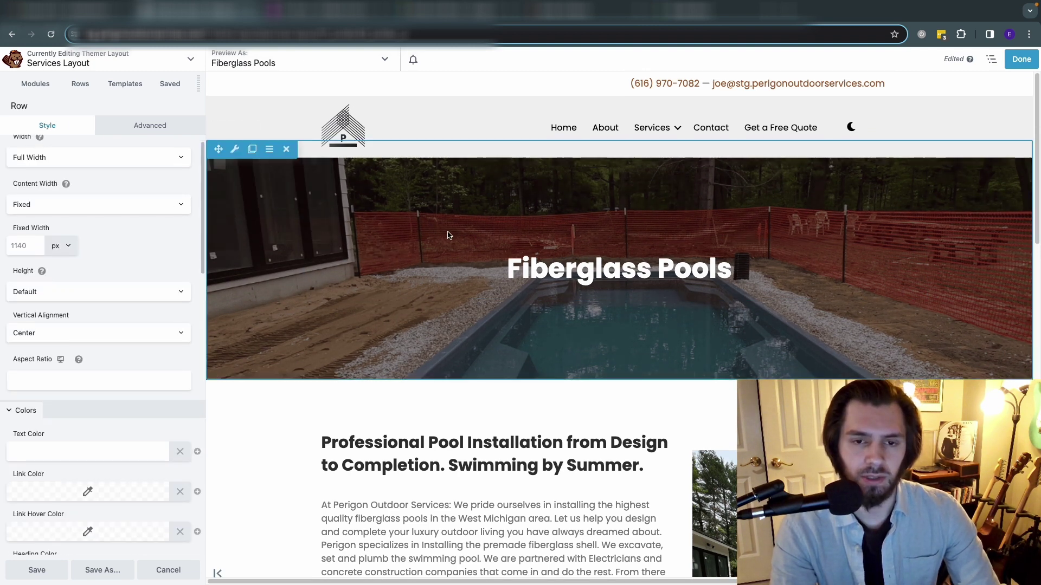
scroll(110, 239, down, 8)
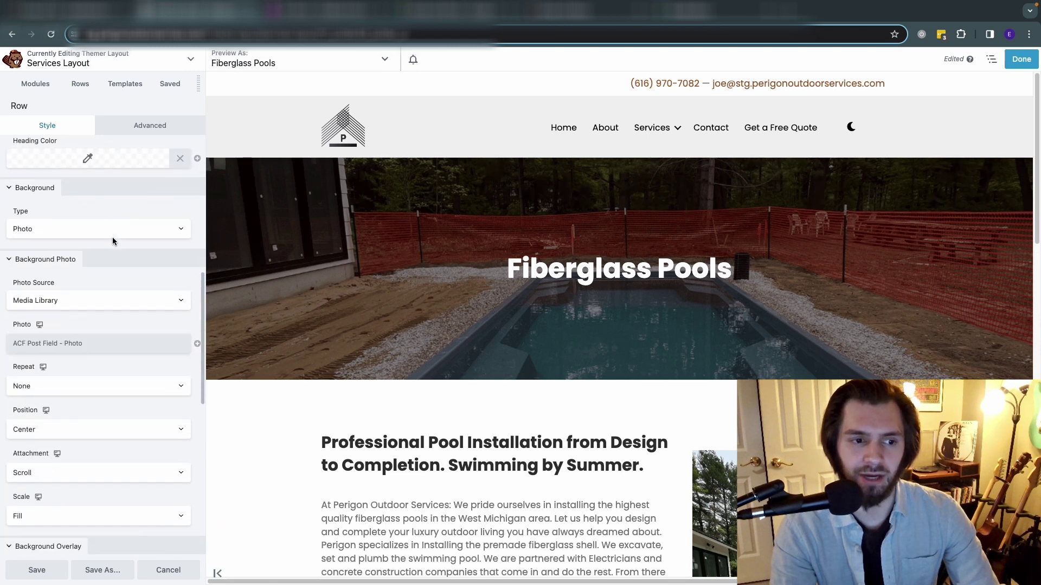
scroll(113, 241, down, 1)
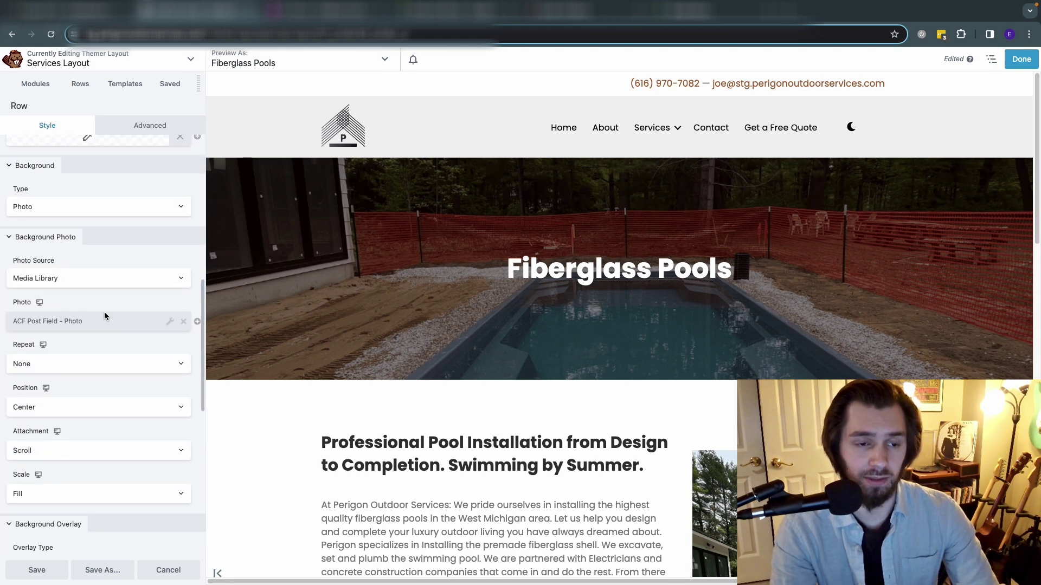
click(183, 322)
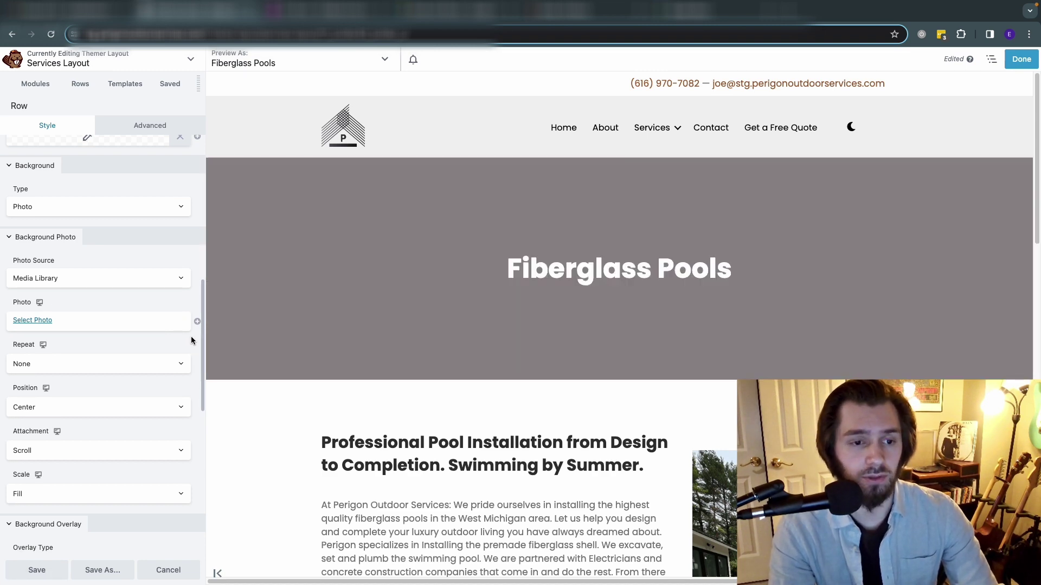
- Connect the background photo to the ACF Service Image 1 field, saved at thumbnail size
click(197, 323)
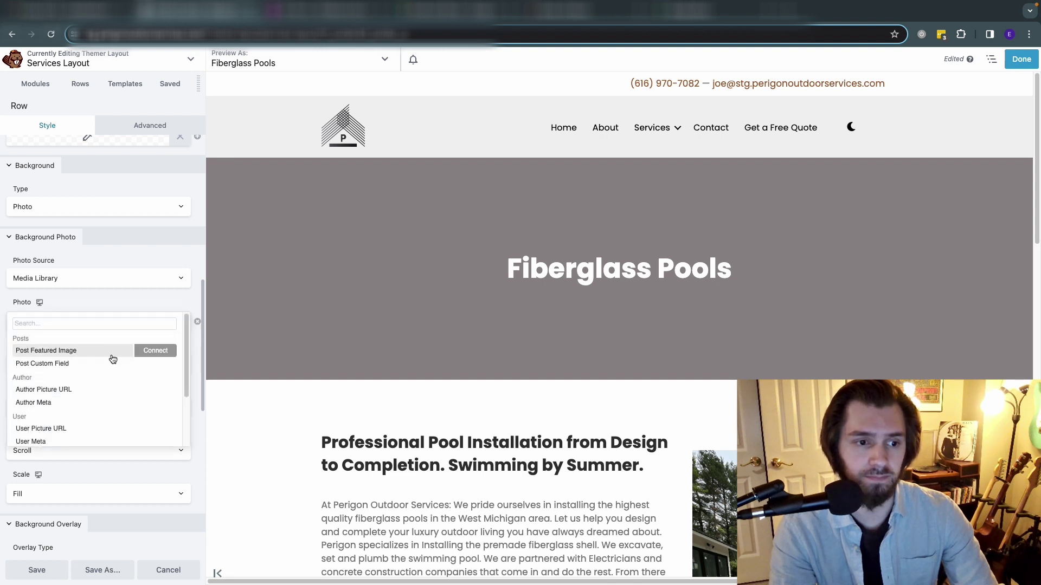
scroll(112, 360, down, 2)
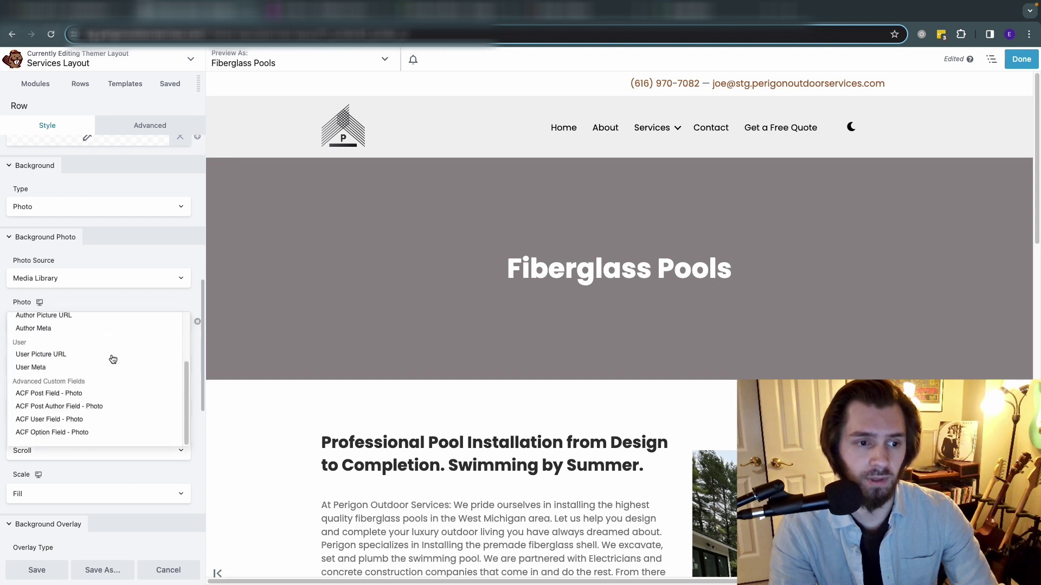
click(97, 394)
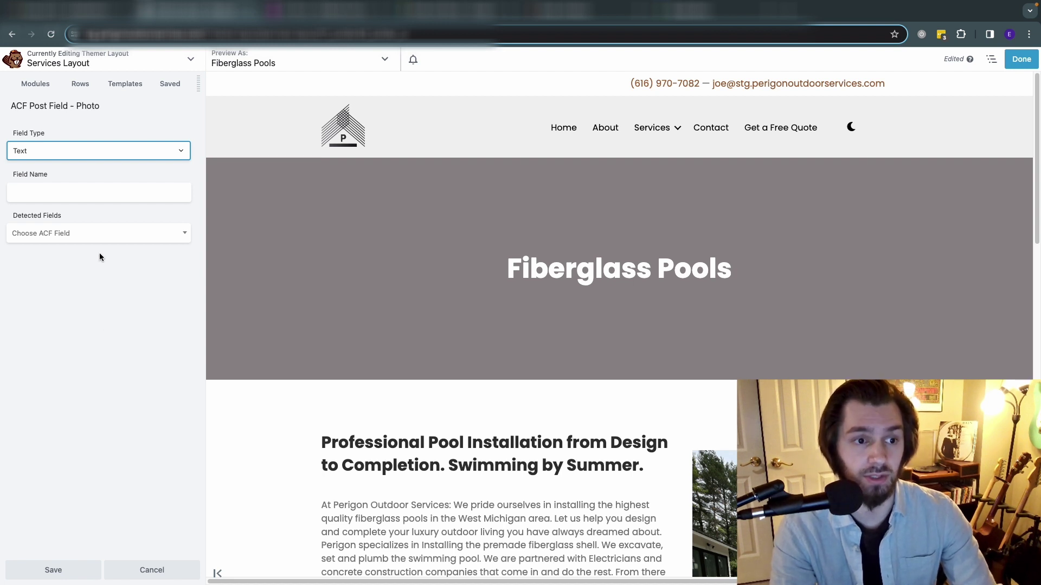
click(103, 239)
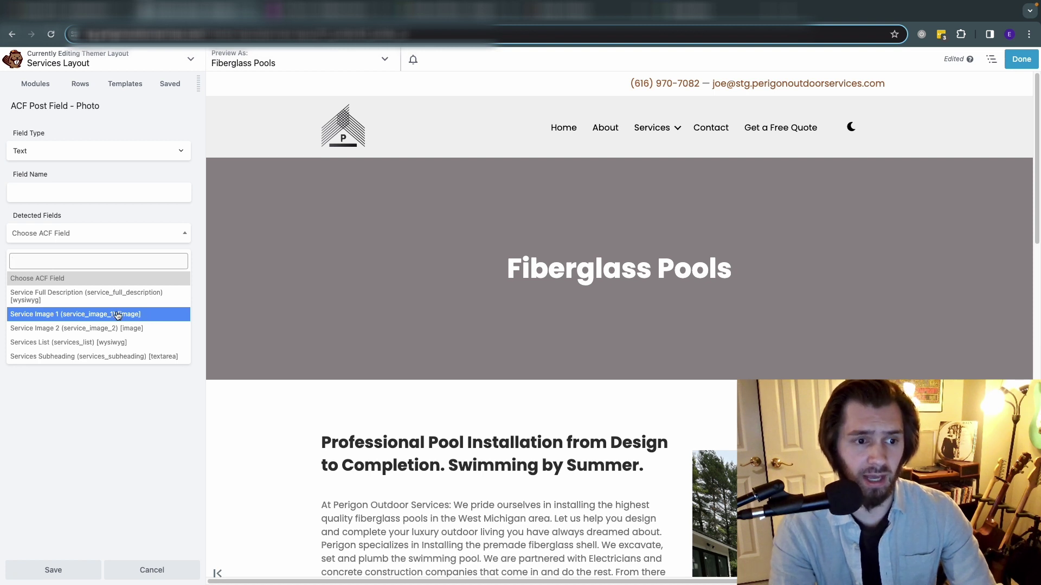
click(64, 315)
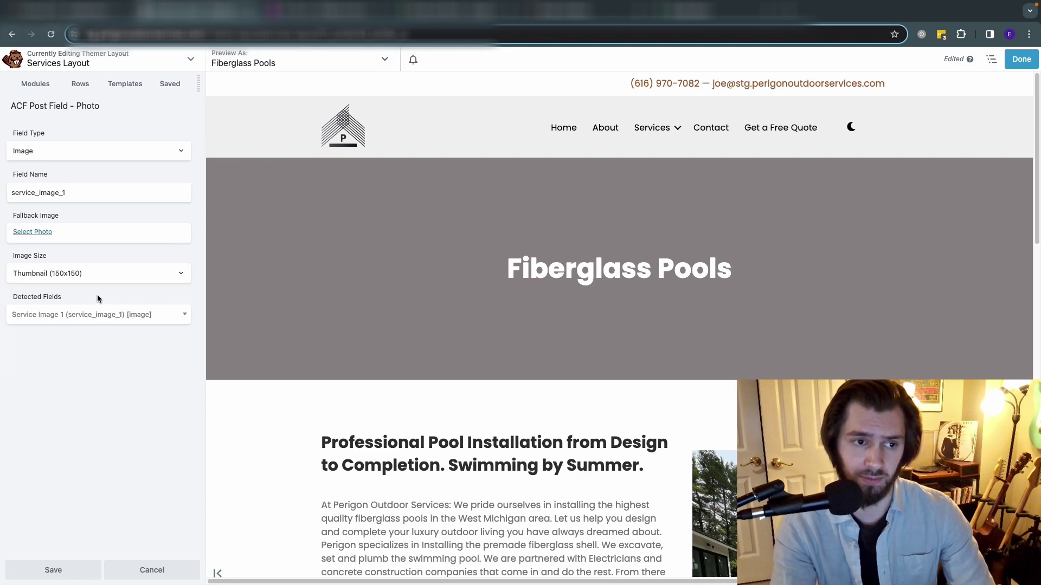
click(96, 296)
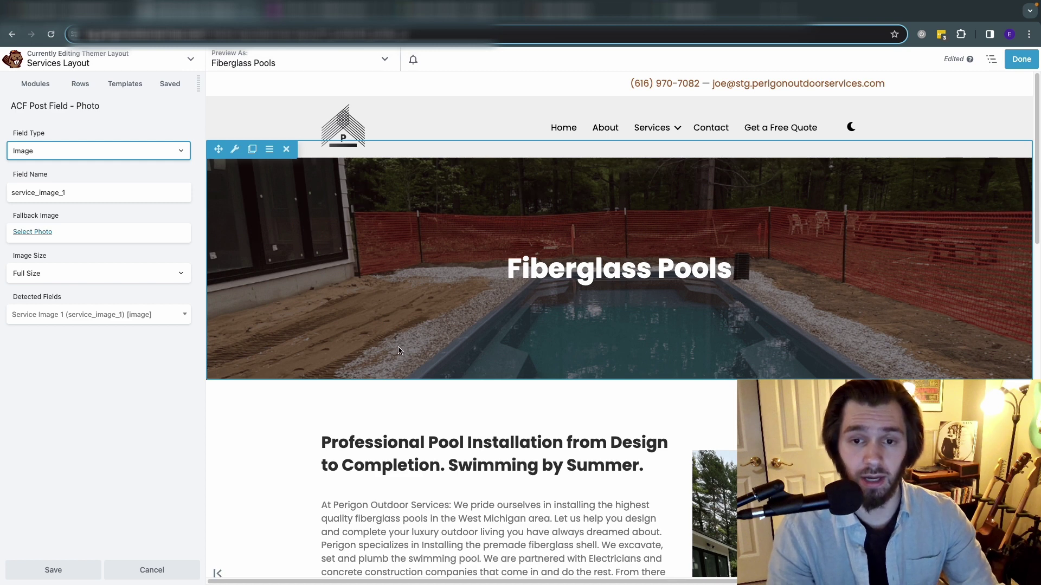
click(157, 275)
click(106, 203)
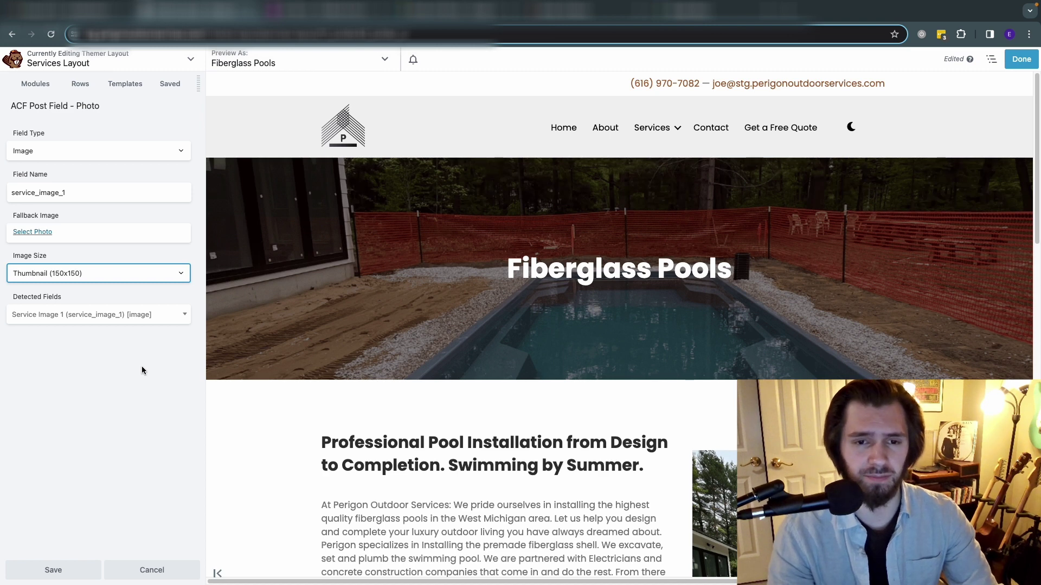
click(54, 573)
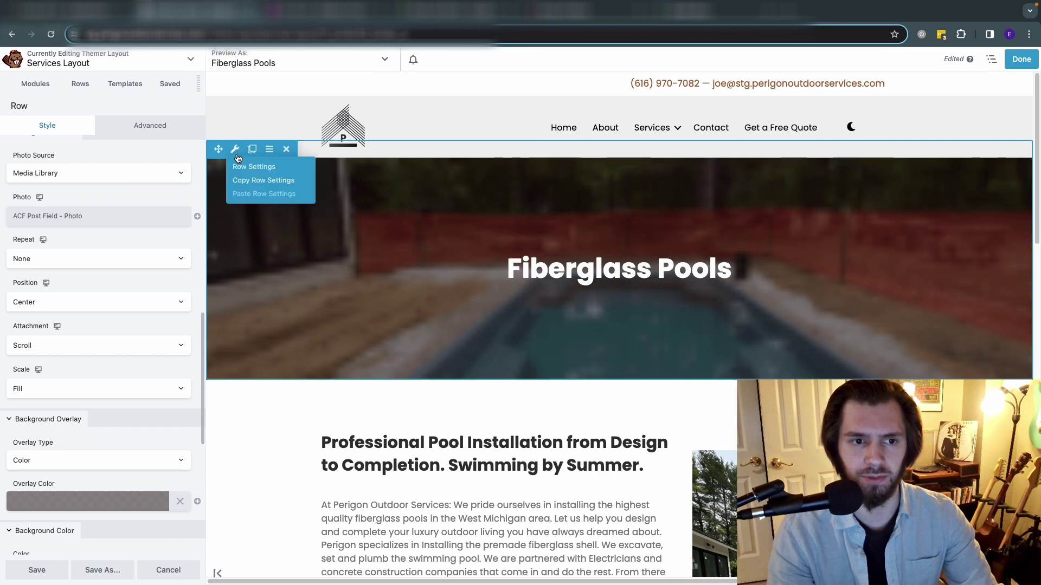
- Change the connected background photo's image size back to Full Size and save
click(234, 149)
scroll(157, 282, down, 5)
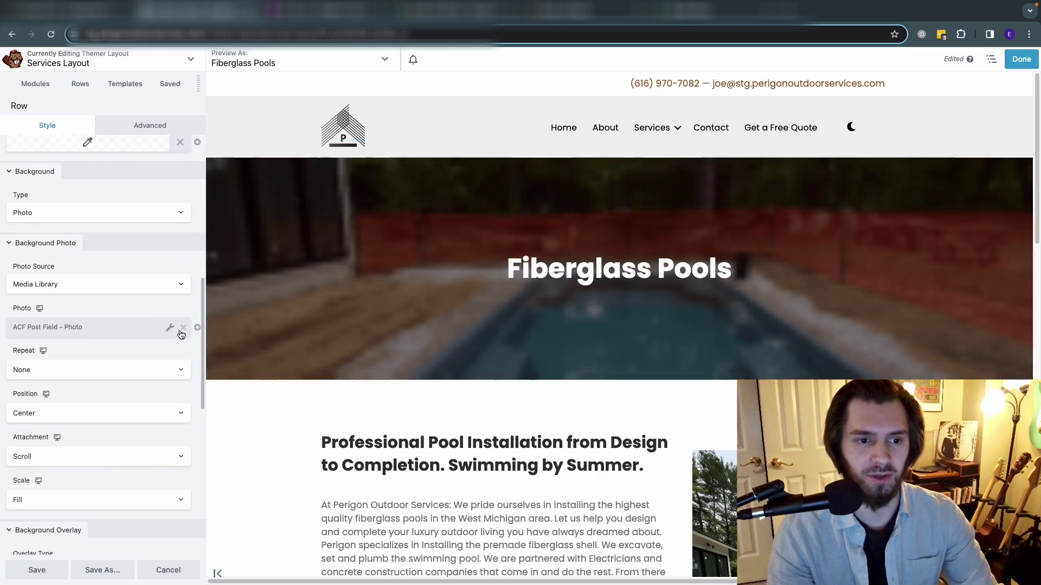
scroll(168, 336, up, 1)
click(172, 346)
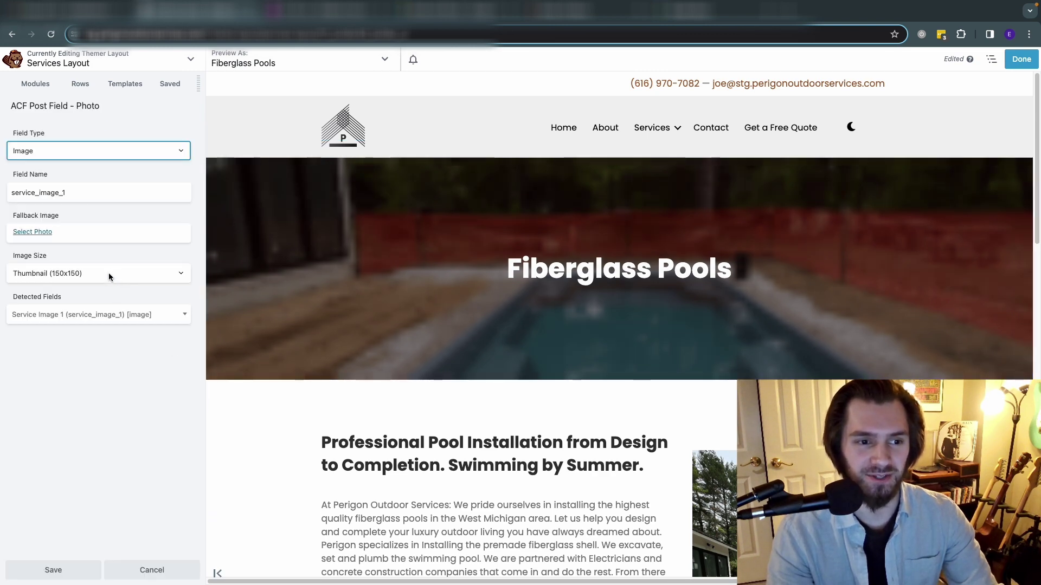
click(109, 272)
click(96, 340)
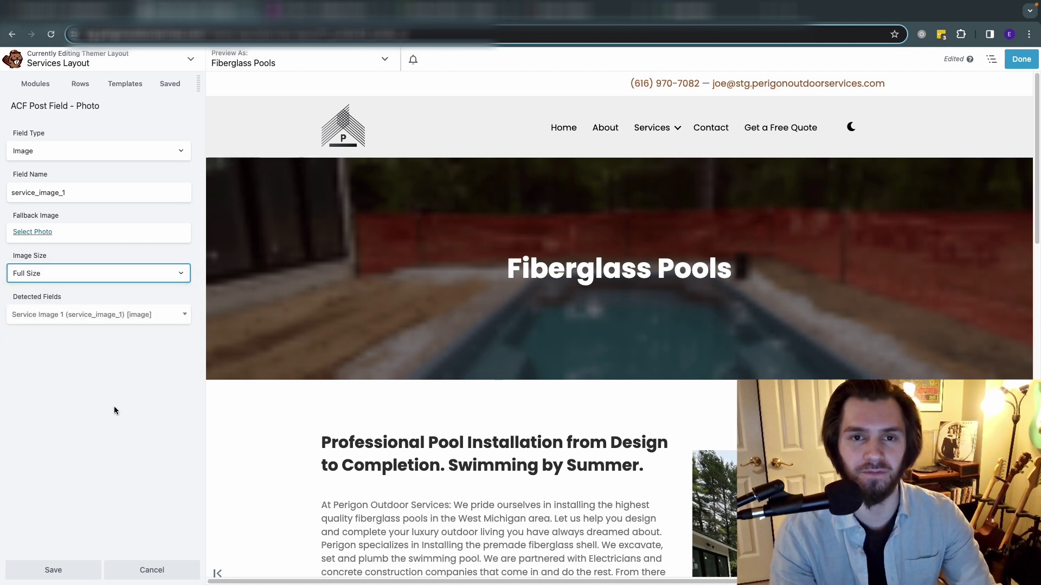
click(63, 569)
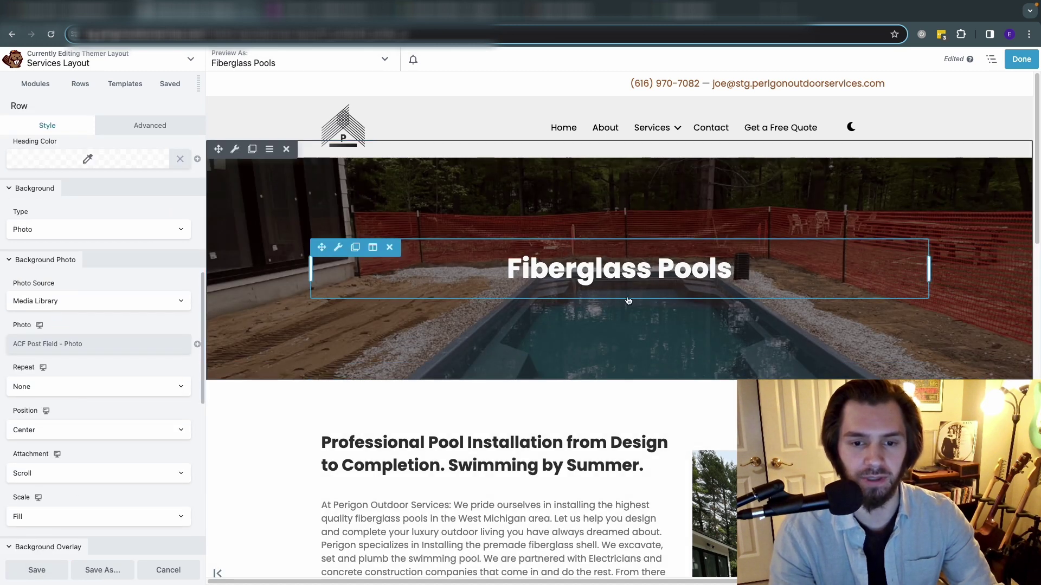
- Replace the h2 heading's connection with the ACF Services Subheading field and save
scroll(631, 303, down, 3)
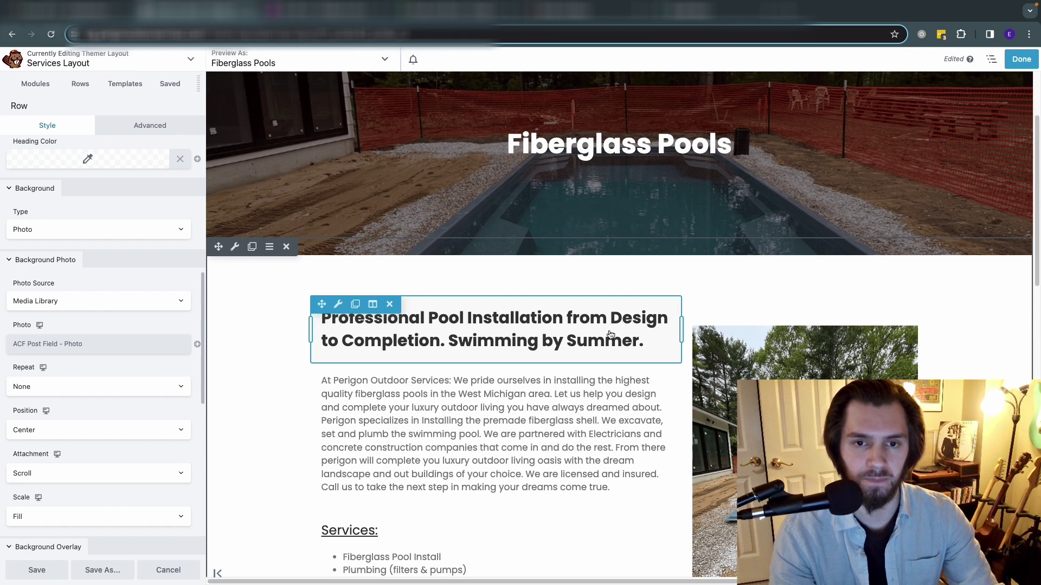
scroll(607, 333, down, 1)
click(584, 327)
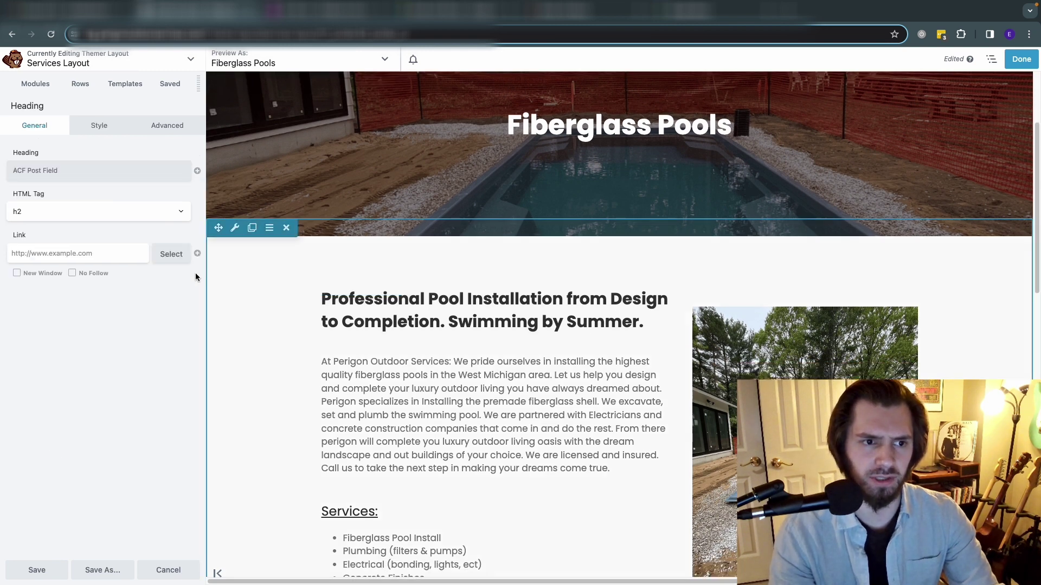
click(184, 172)
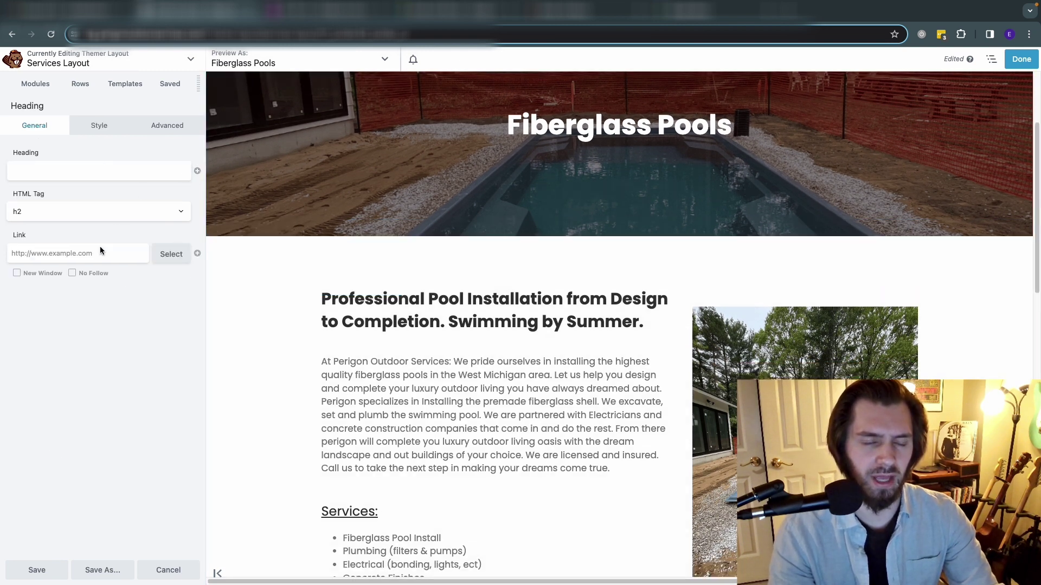
click(197, 172)
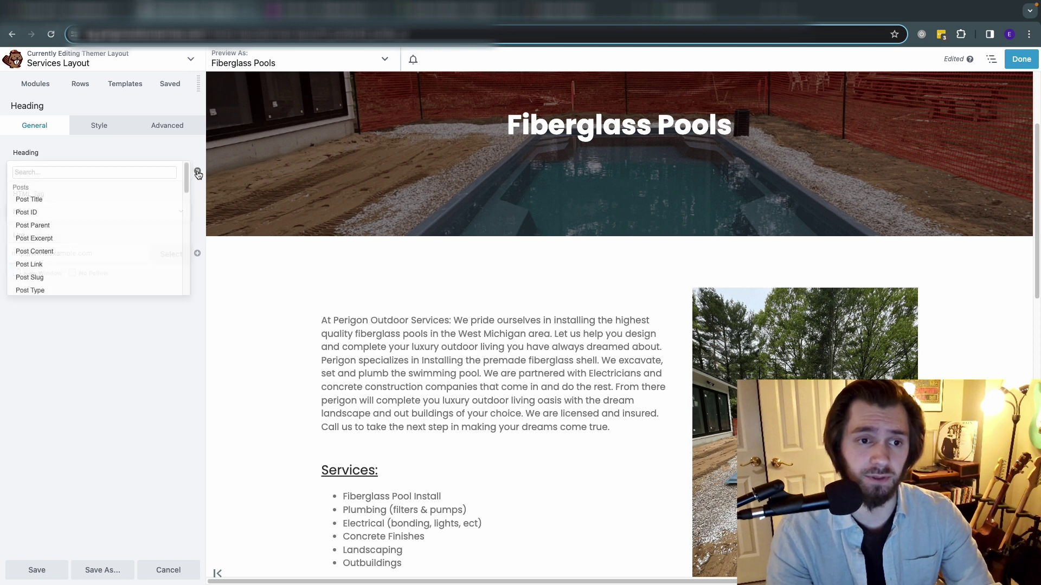
scroll(95, 217, down, 5)
click(93, 229)
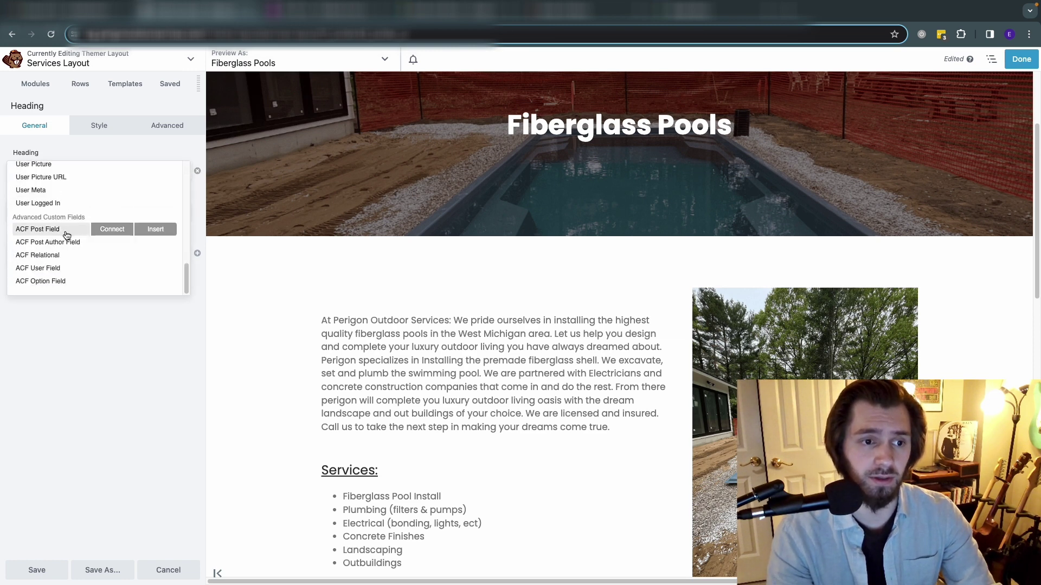
click(93, 238)
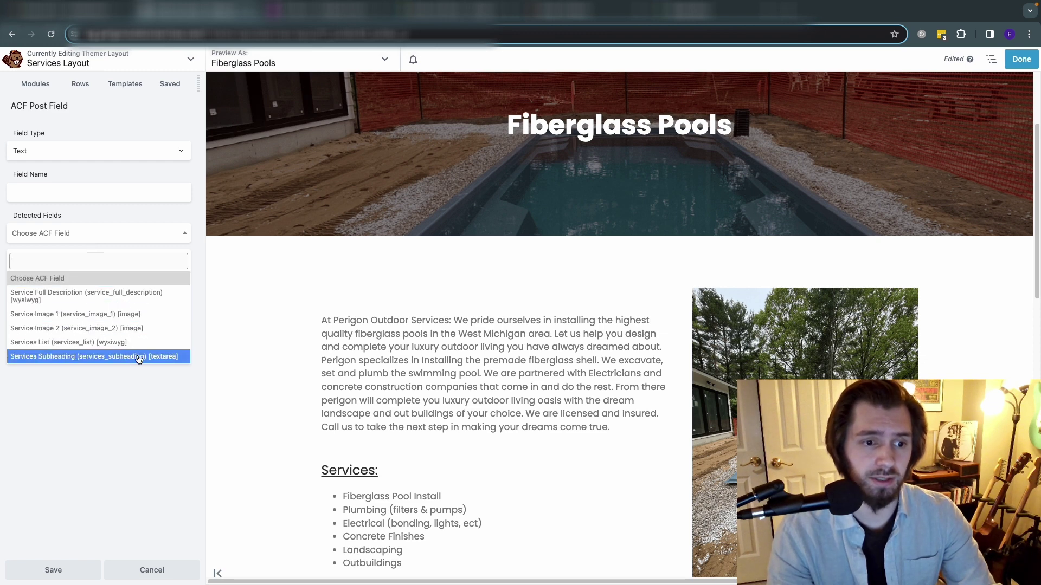
click(139, 358)
click(75, 567)
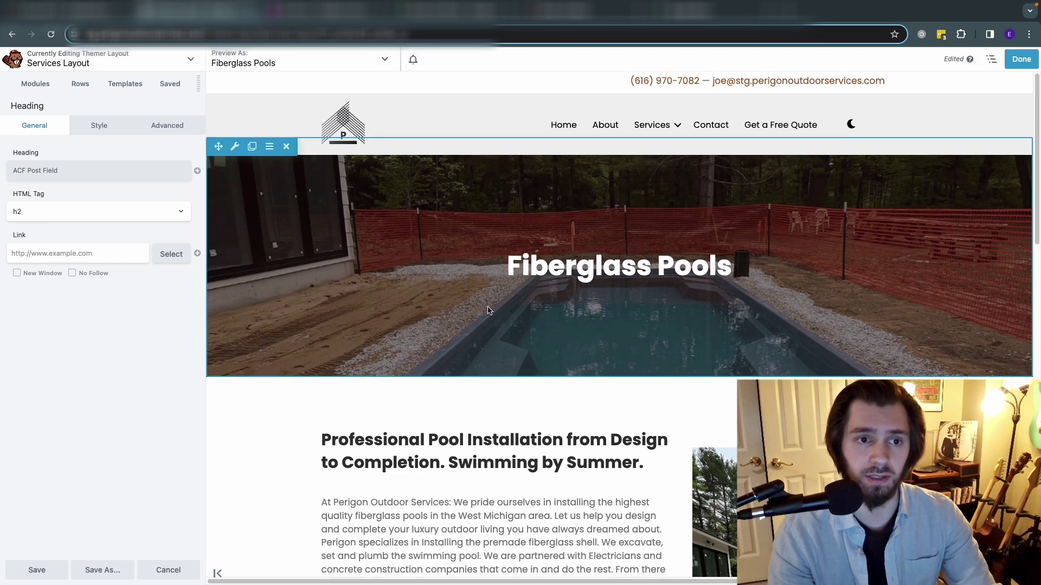
- Clear the section heading's 24 px font size so it reverts to default
scroll(542, 379, down, 1)
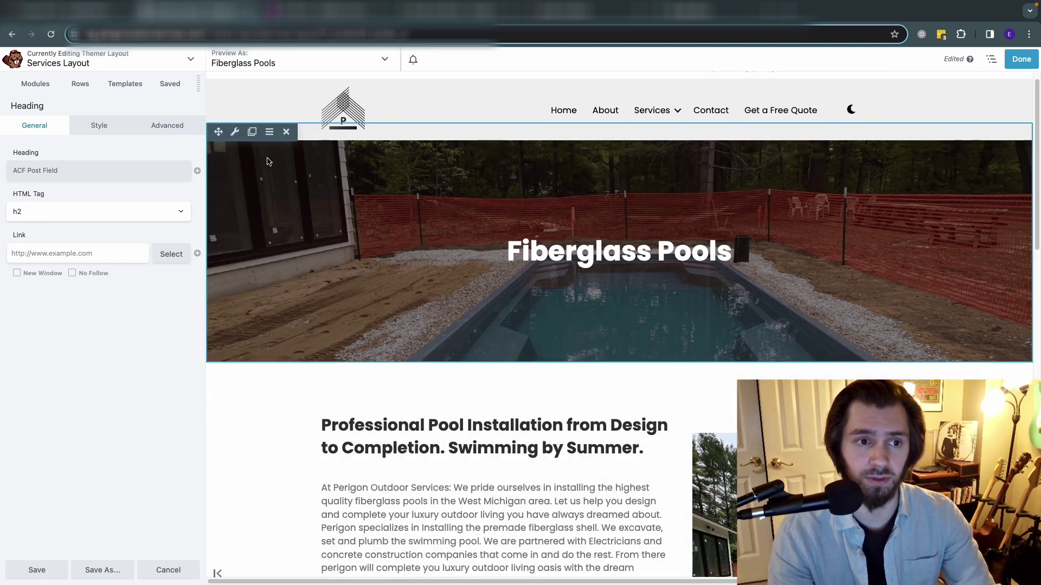
click(98, 126)
click(82, 222)
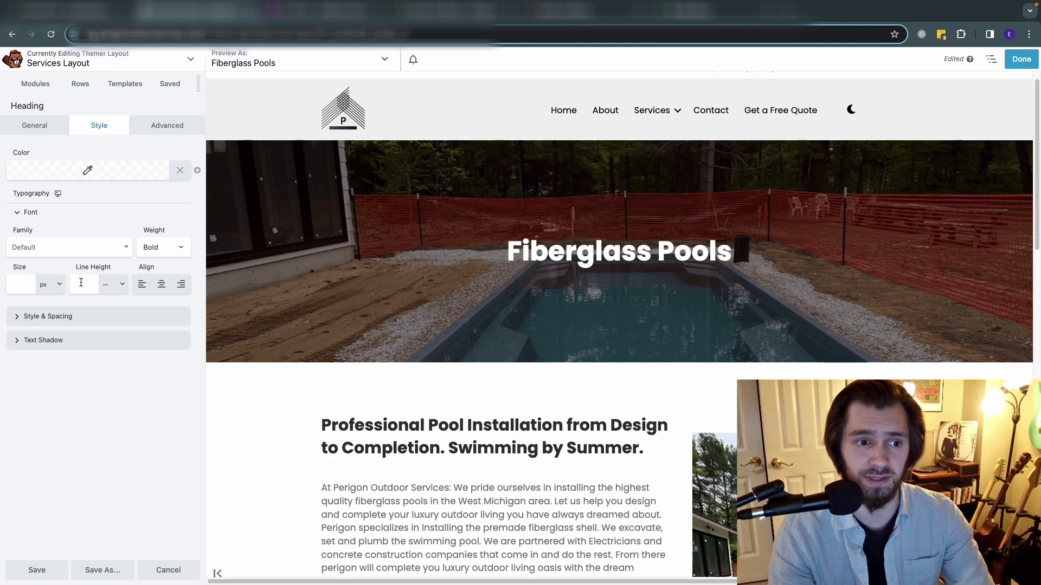
click(27, 284)
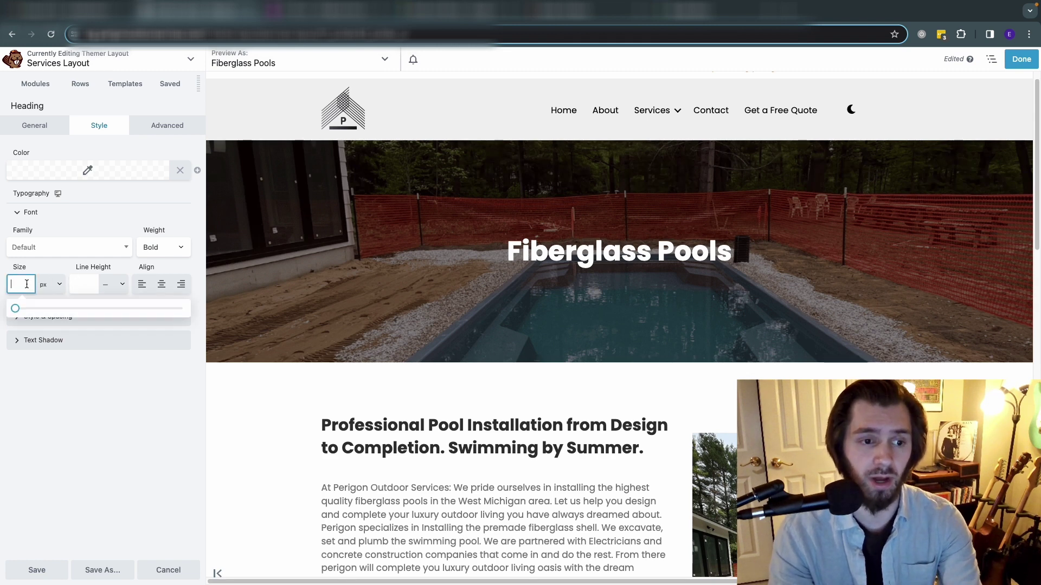
text(24)
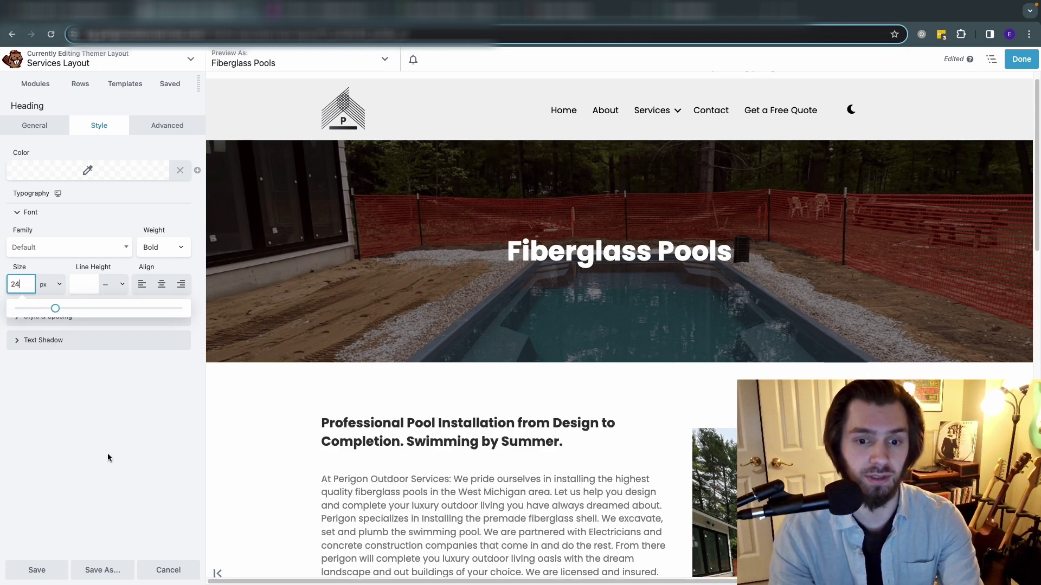
double_click(25, 286)
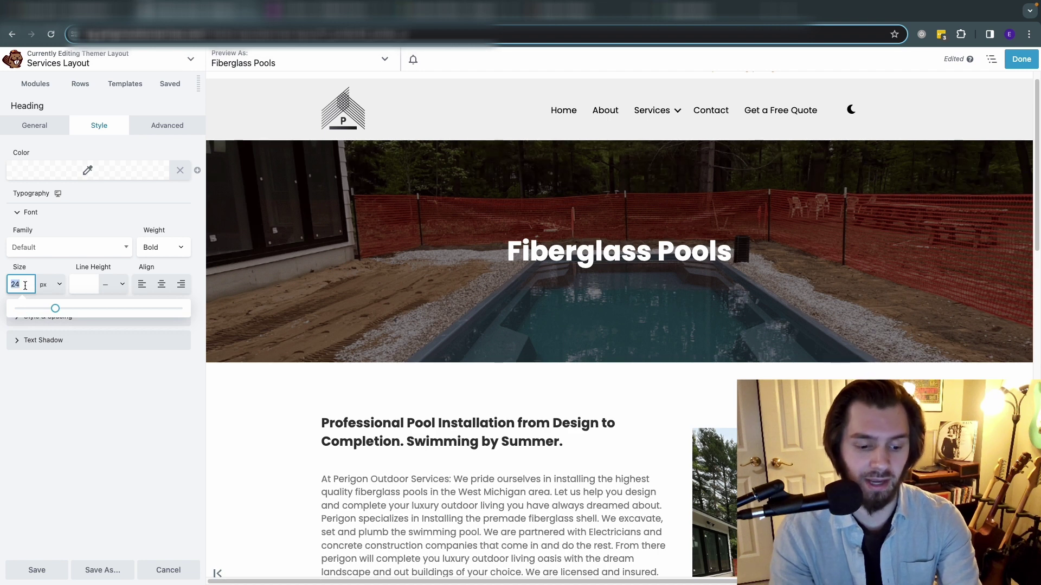
key(BackSpace)
click(131, 458)
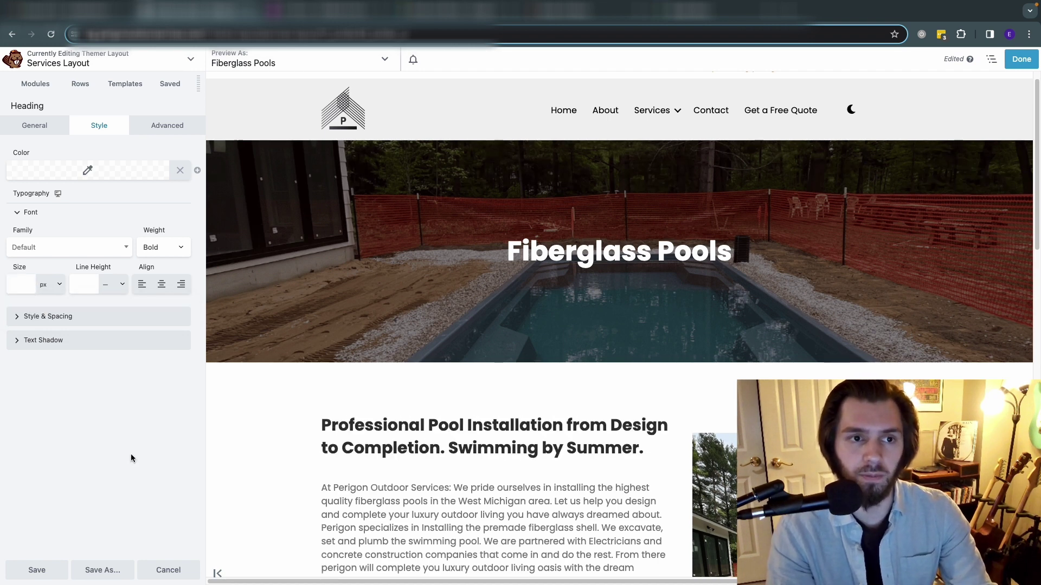
- Bring up the description text module's content settings
scroll(393, 393, down, 3)
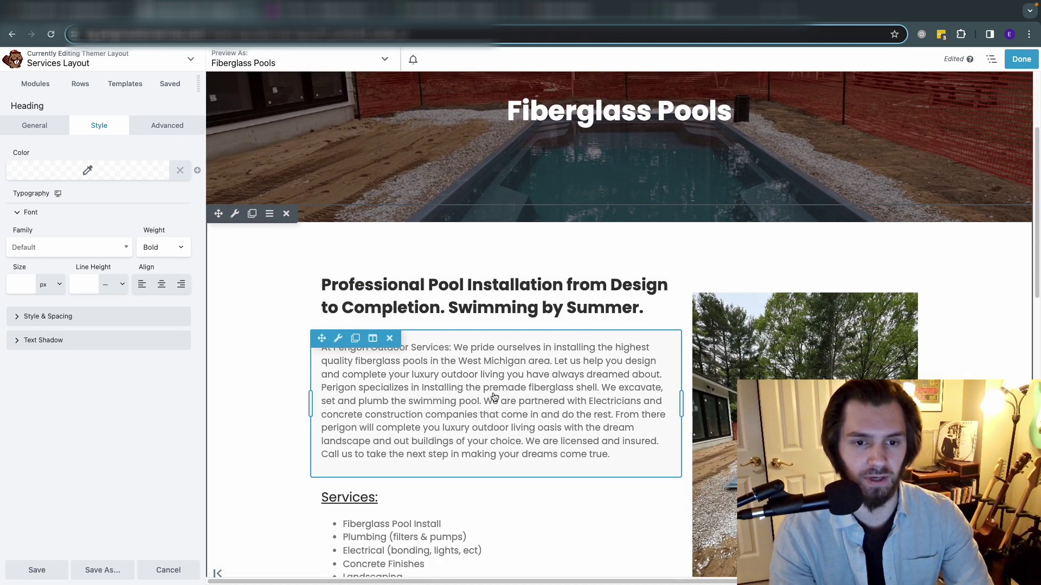
click(494, 397)
click(46, 128)
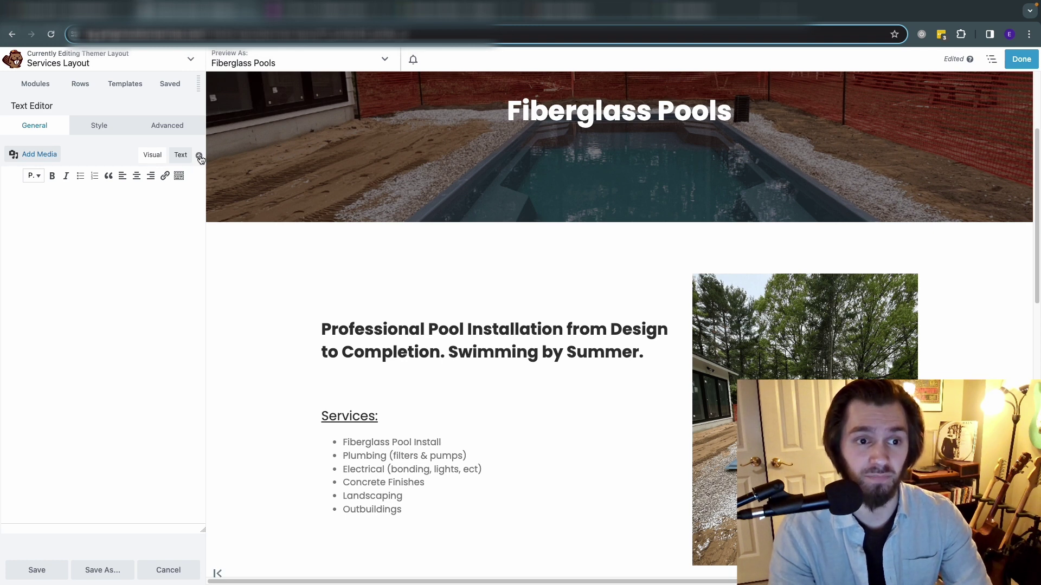
- Connect the description text to the ACF Service Full Description field and save
click(198, 156)
scroll(69, 236, down, 10)
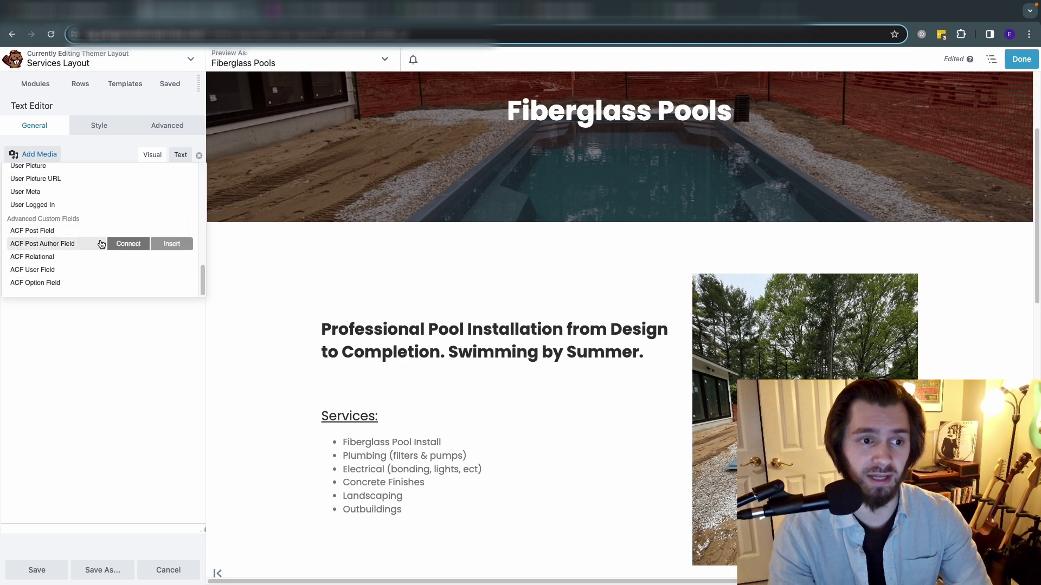
click(69, 237)
click(110, 241)
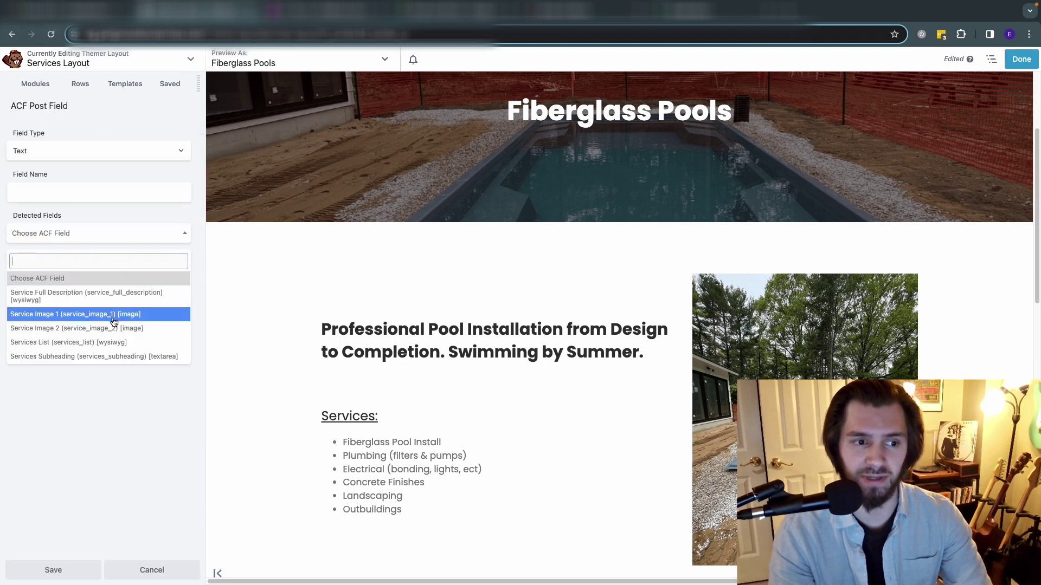
click(108, 299)
click(59, 579)
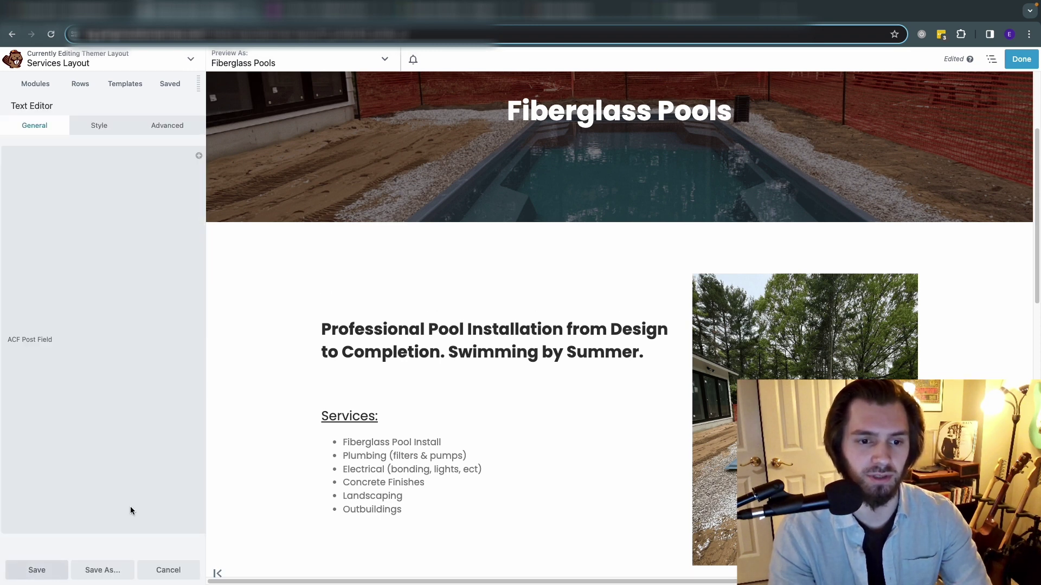
- Inspect the pool photo's settings, then the Services list module's settings
scroll(557, 271, down, 3)
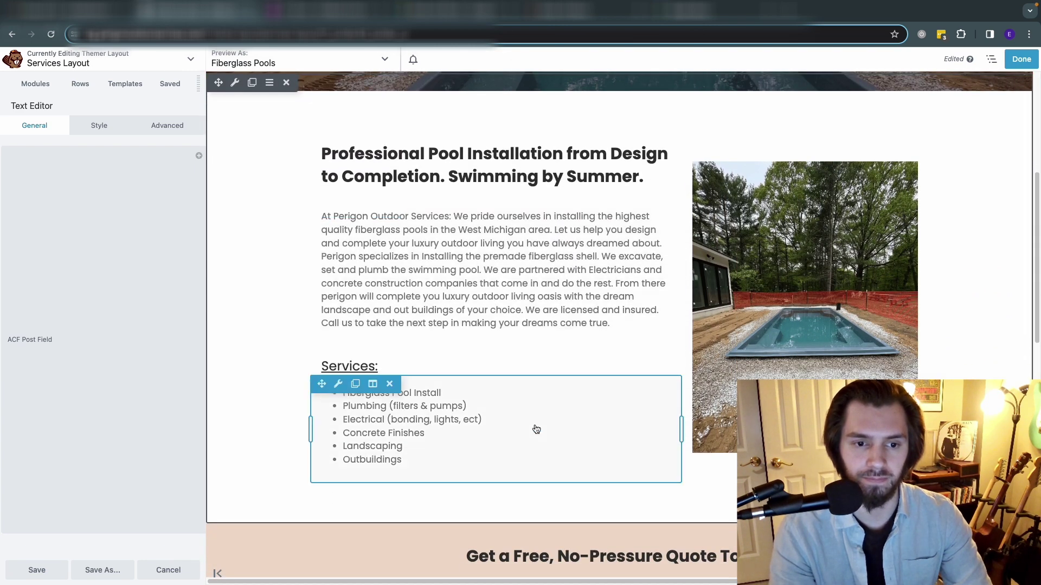
click(786, 308)
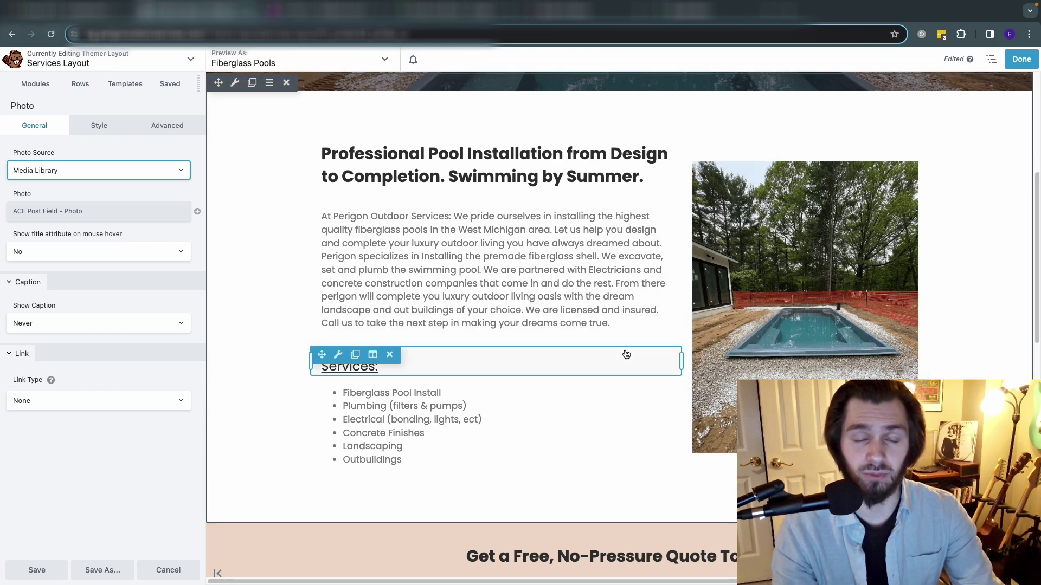
scroll(639, 347, up, 2)
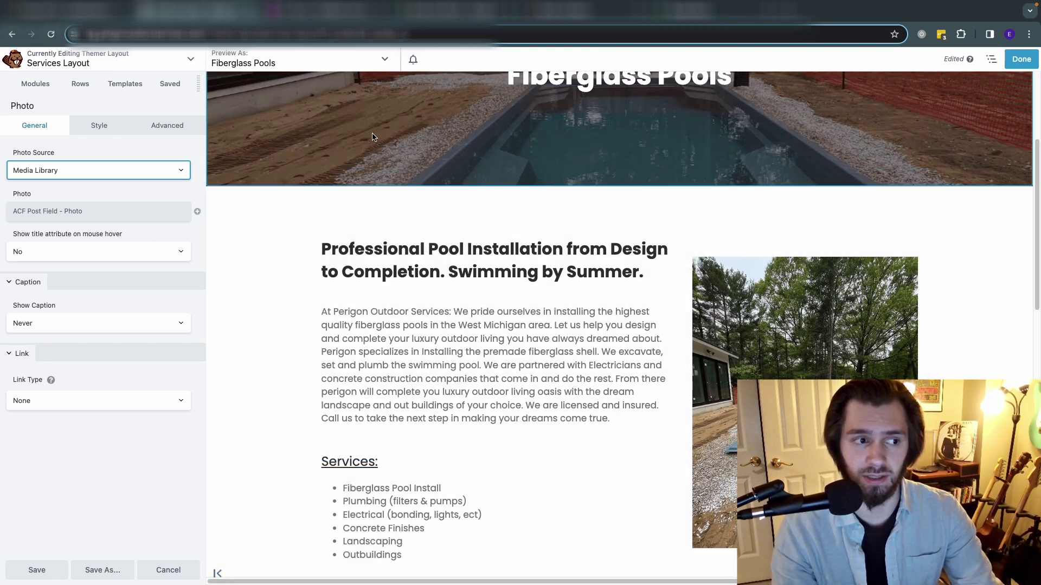
scroll(767, 377, down, 1)
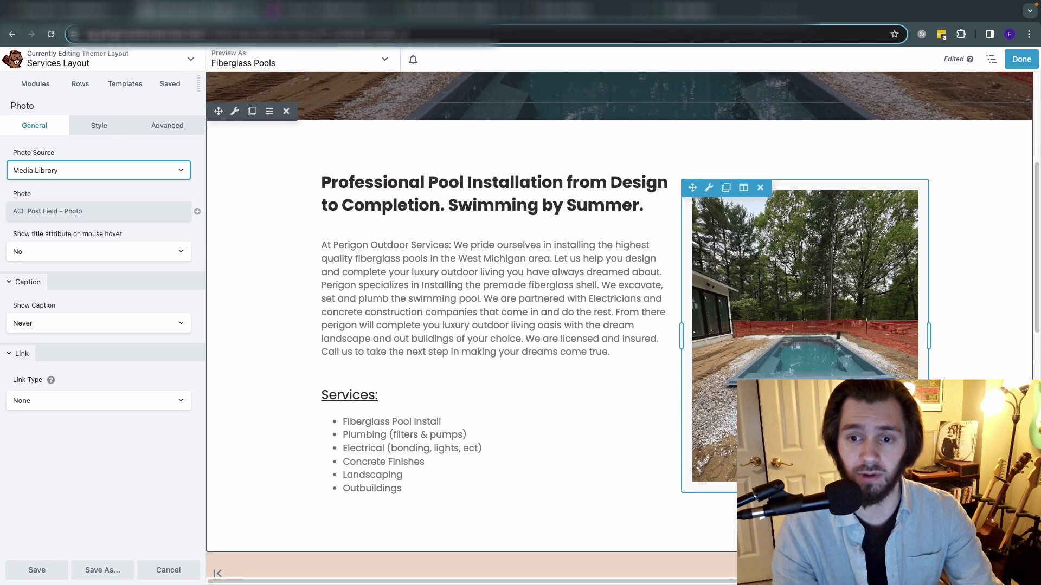
click(522, 449)
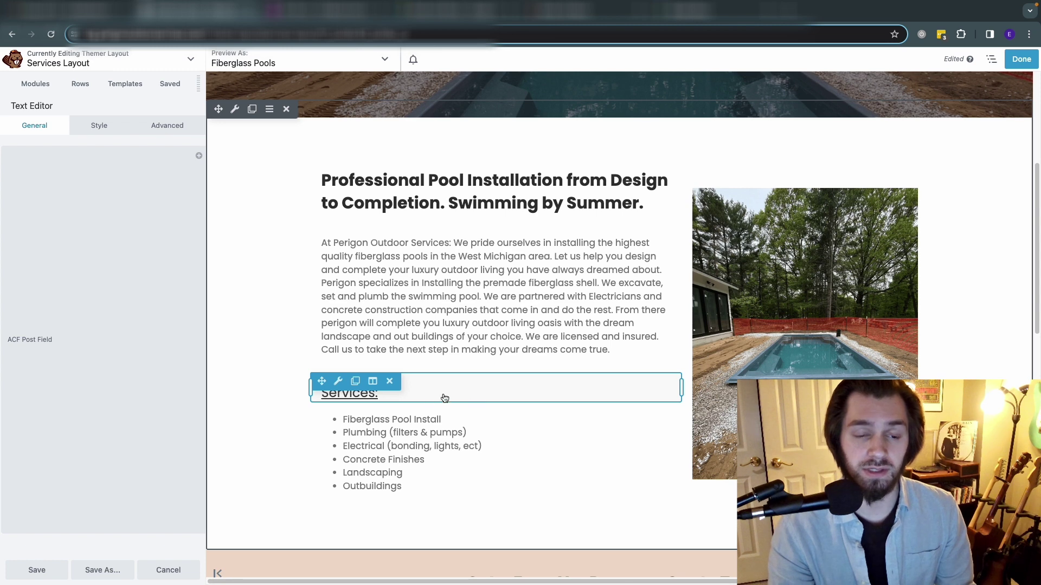
click(447, 398)
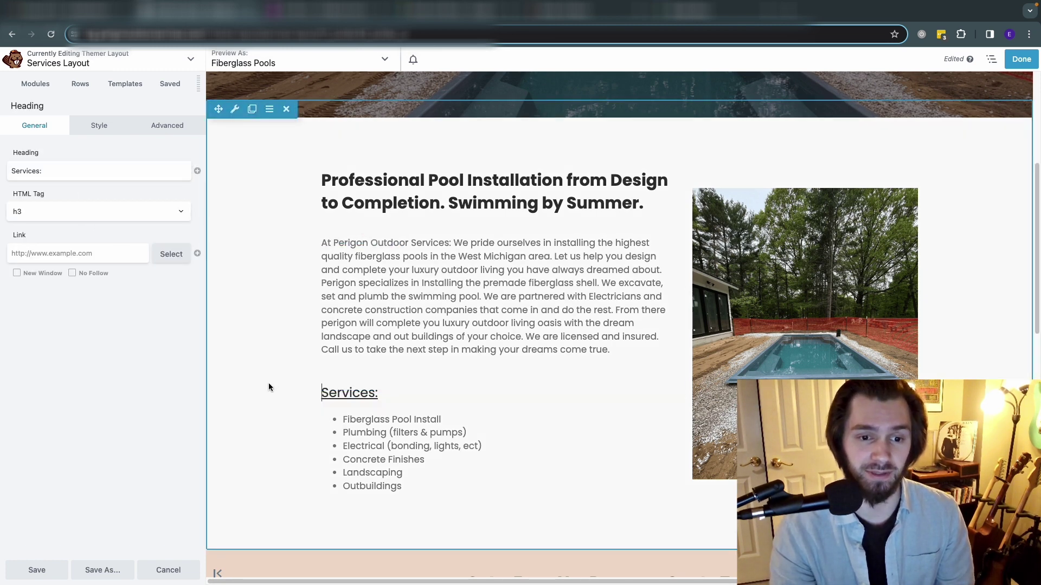
click(528, 481)
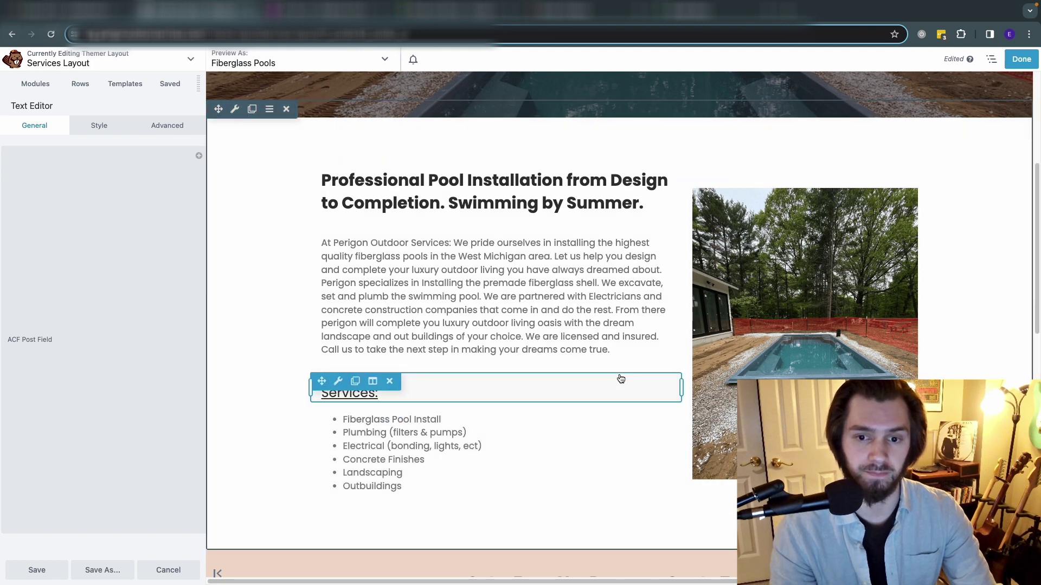
scroll(618, 373, down, 5)
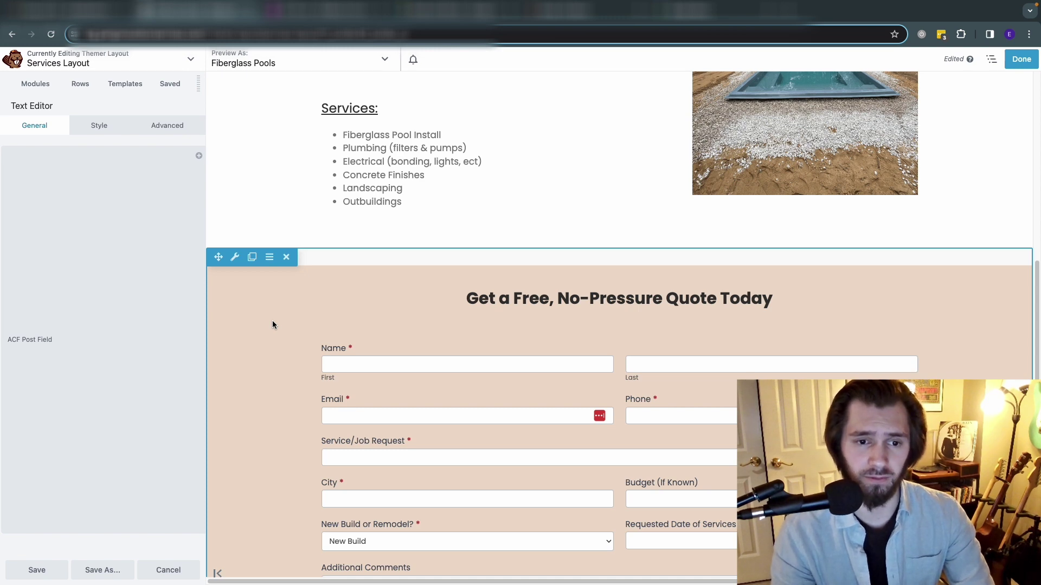
- Review the whole Services layout, then choose Done in the top bar
scroll(273, 321, down, 3)
scroll(277, 326, down, 1)
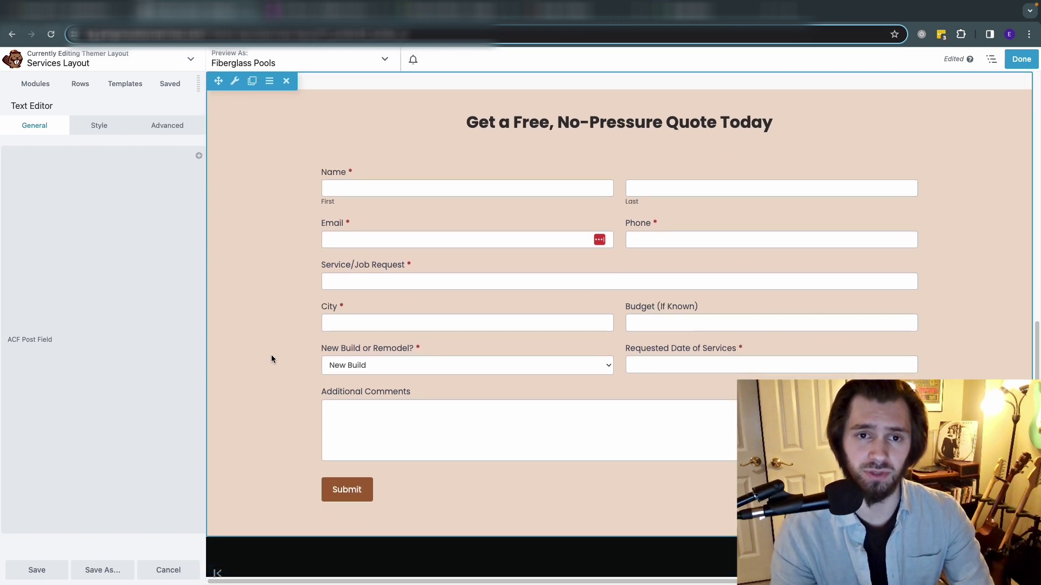
scroll(271, 359, up, 3)
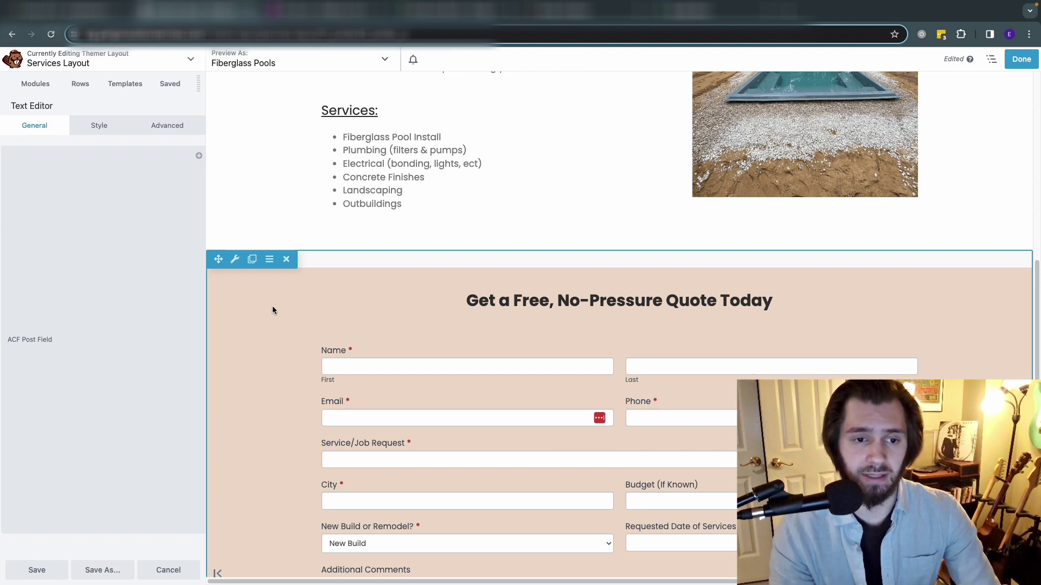
scroll(272, 307, down, 2)
scroll(352, 288, down, 8)
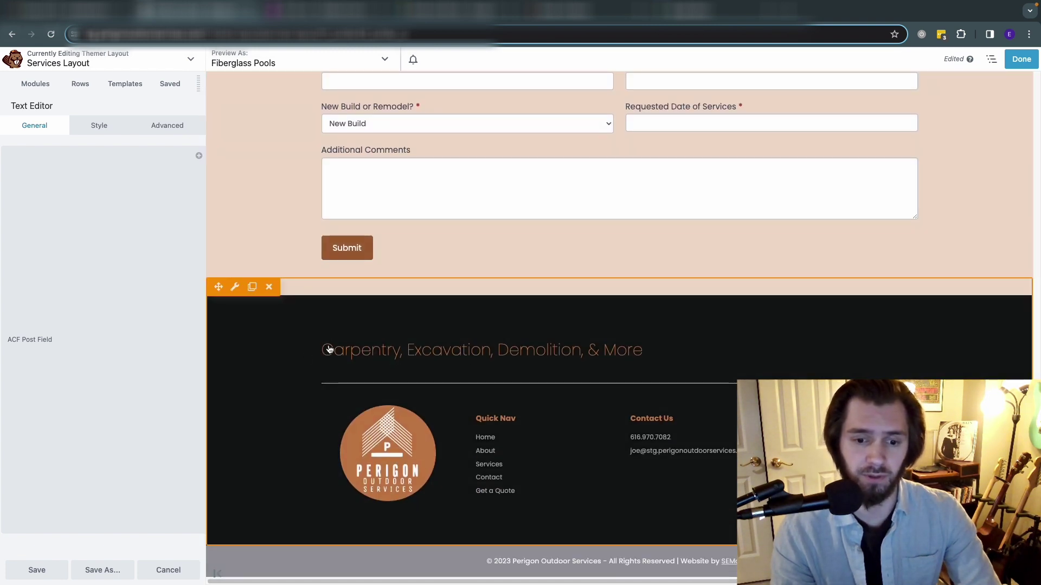
scroll(329, 349, up, 15)
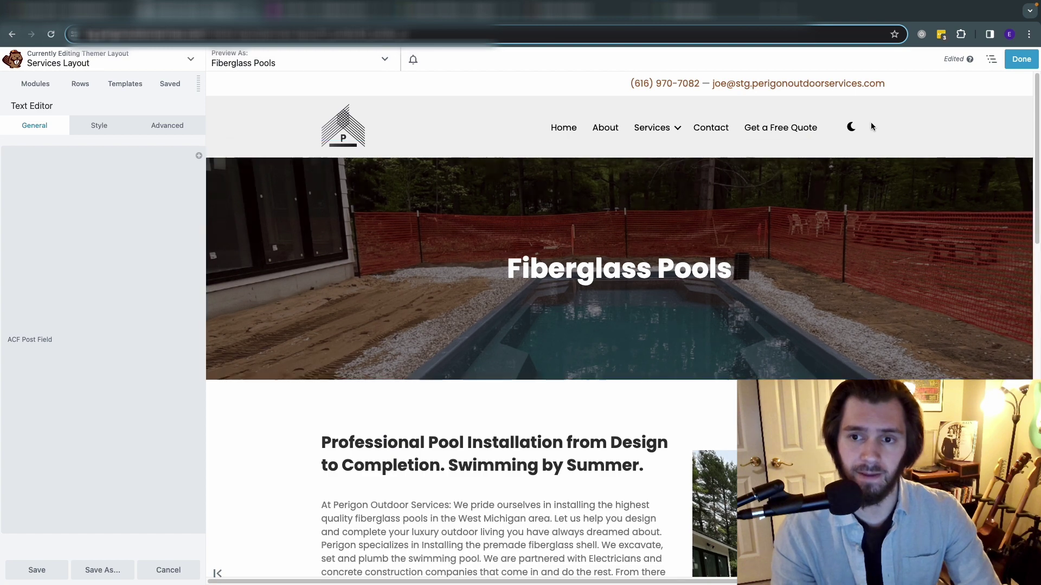
click(1021, 59)
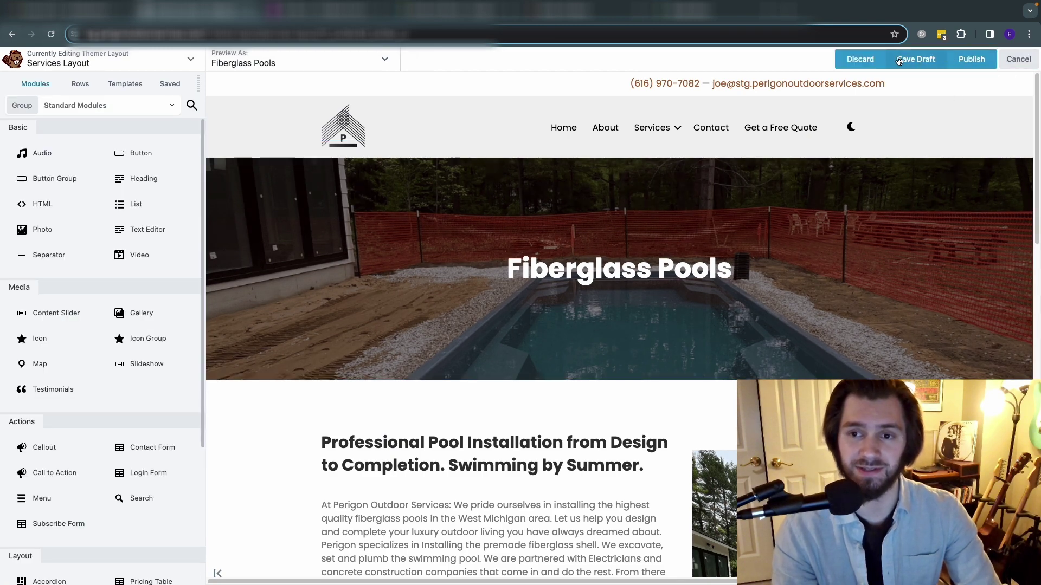
- Publish the Services layout and review the live Fiberglass Pools page
click(860, 59)
click(609, 112)
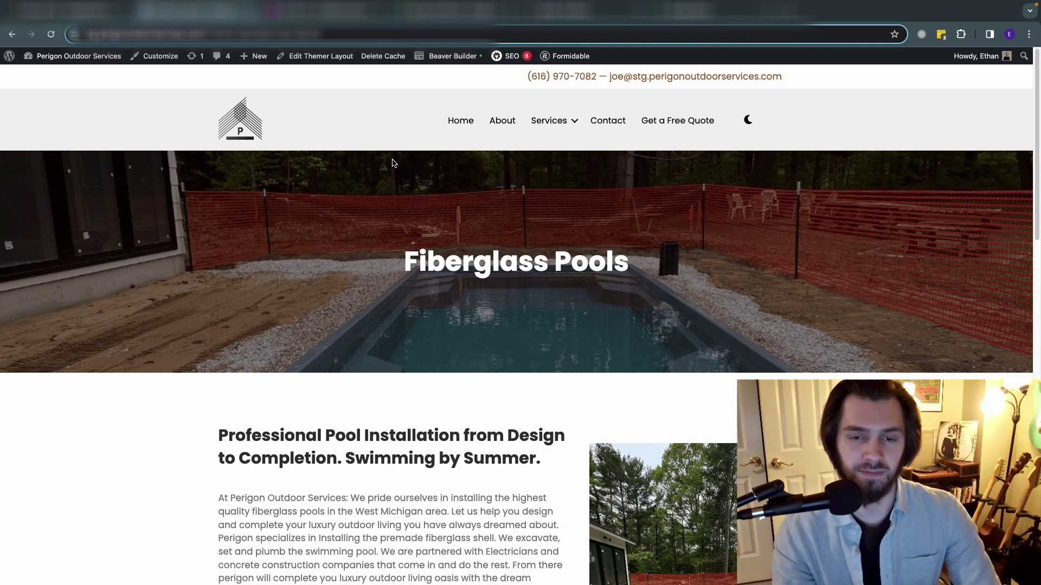
scroll(507, 211, down, 2)
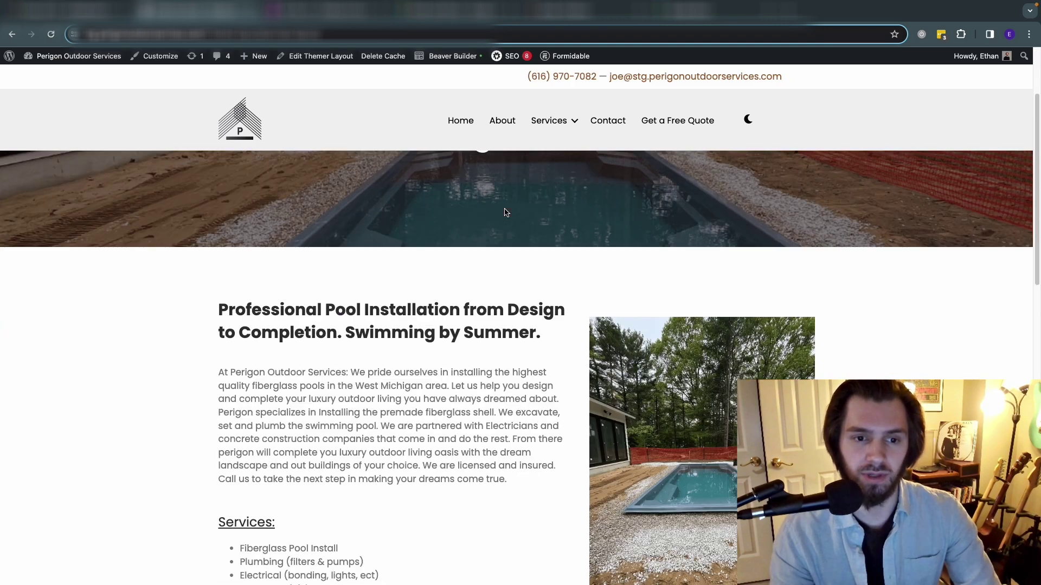
scroll(504, 208, down, 8)
scroll(557, 223, up, 10)
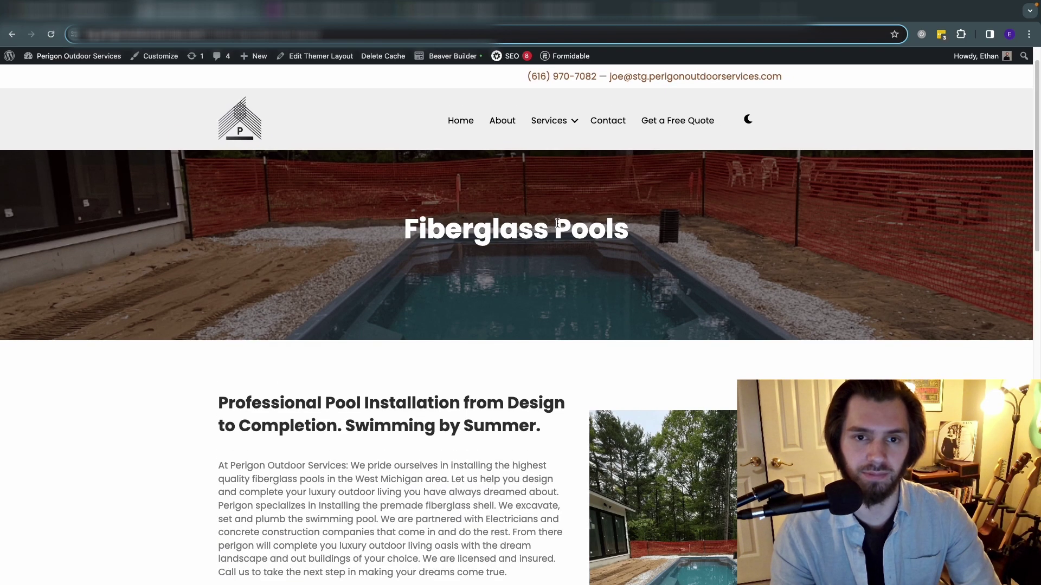
- Check the live Excavation and Carpentry service pages via the Services menu
mouse_move(553, 120)
click(564, 198)
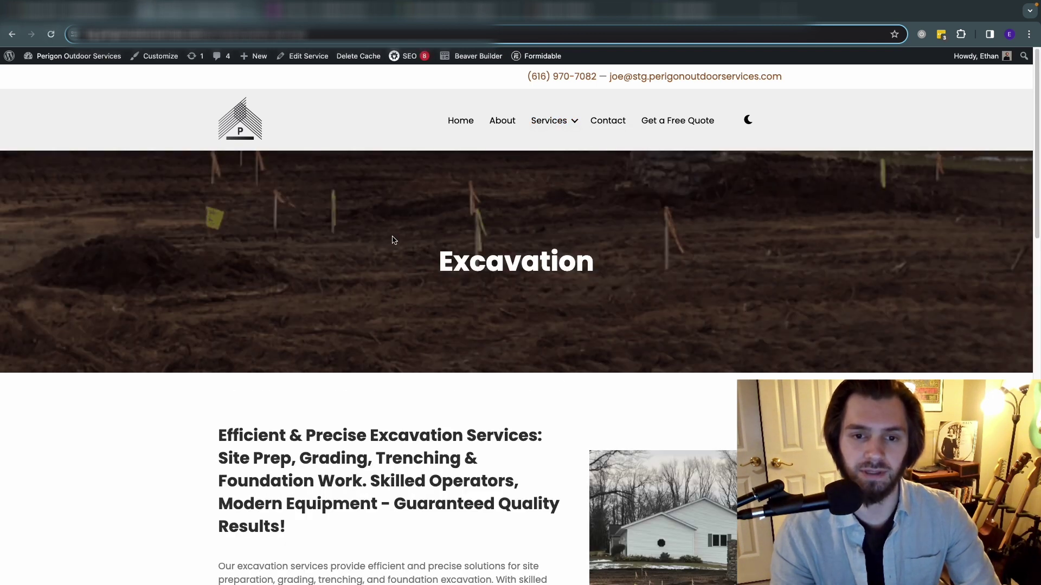
scroll(395, 240, down, 5)
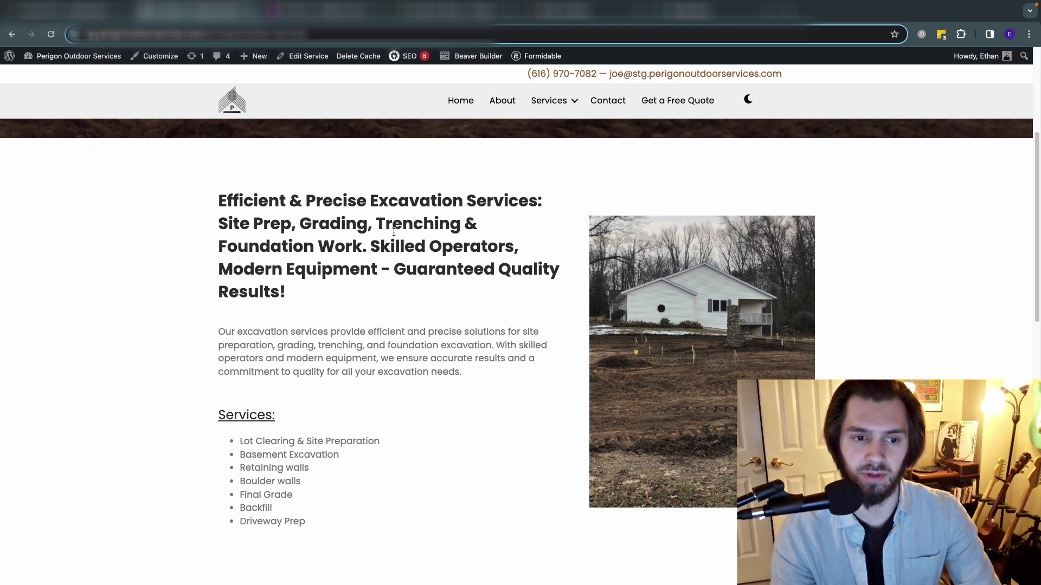
mouse_move(569, 105)
click(561, 198)
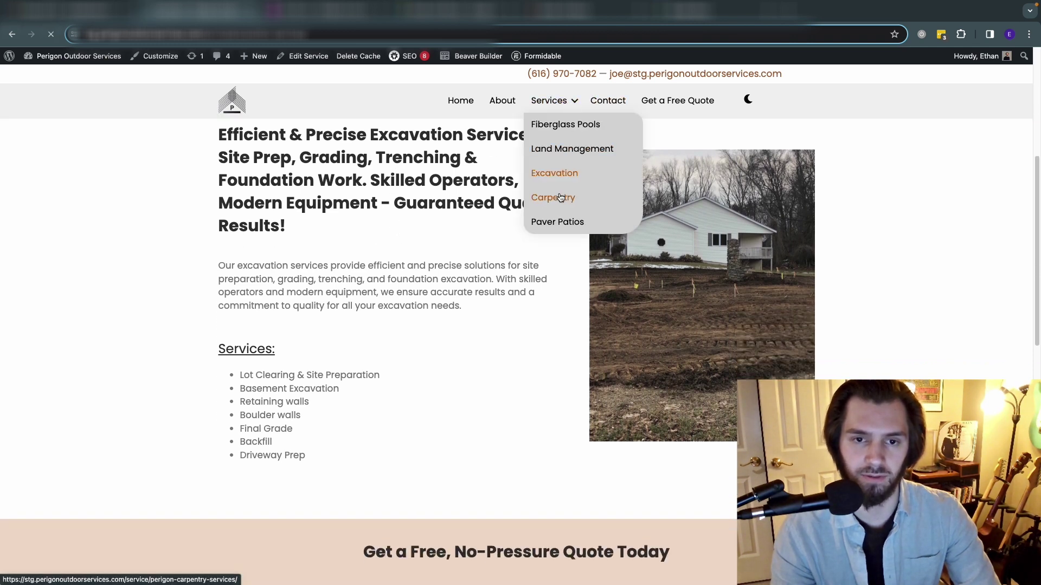
scroll(426, 202, down, 6)
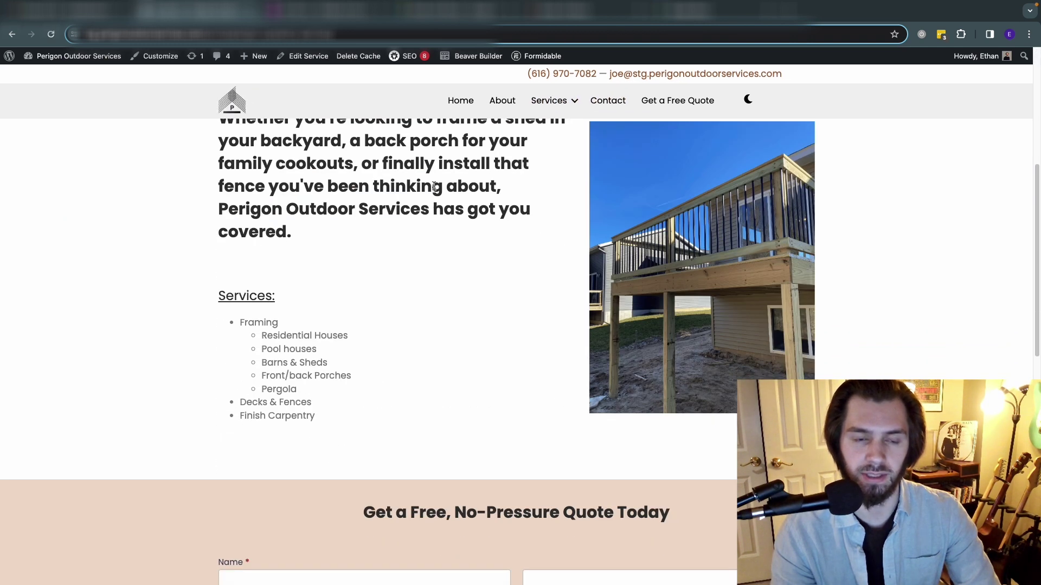
scroll(434, 186, up, 2)
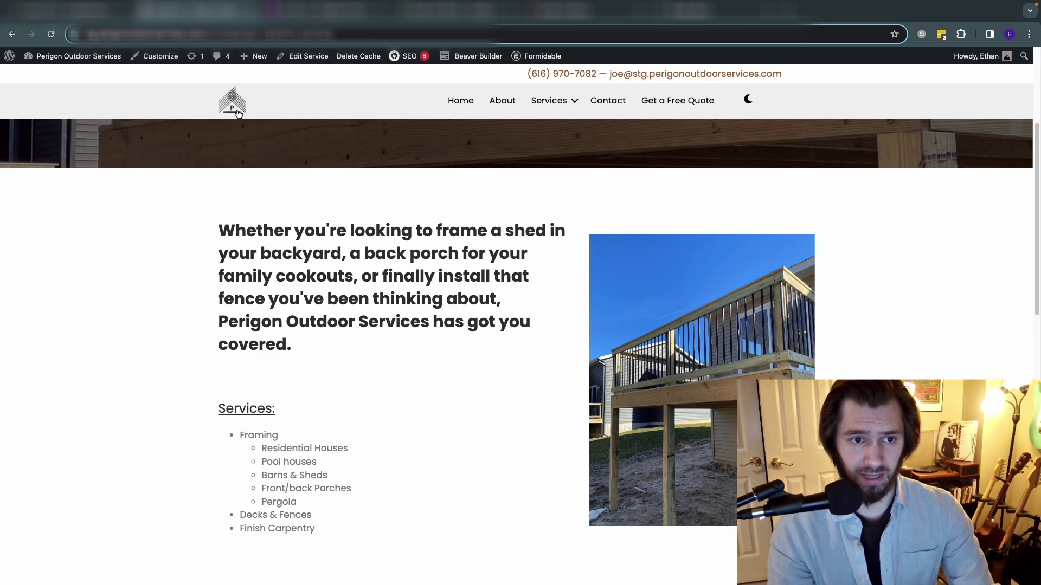
scroll(552, 285, up, 1)
scroll(552, 285, up, 3)
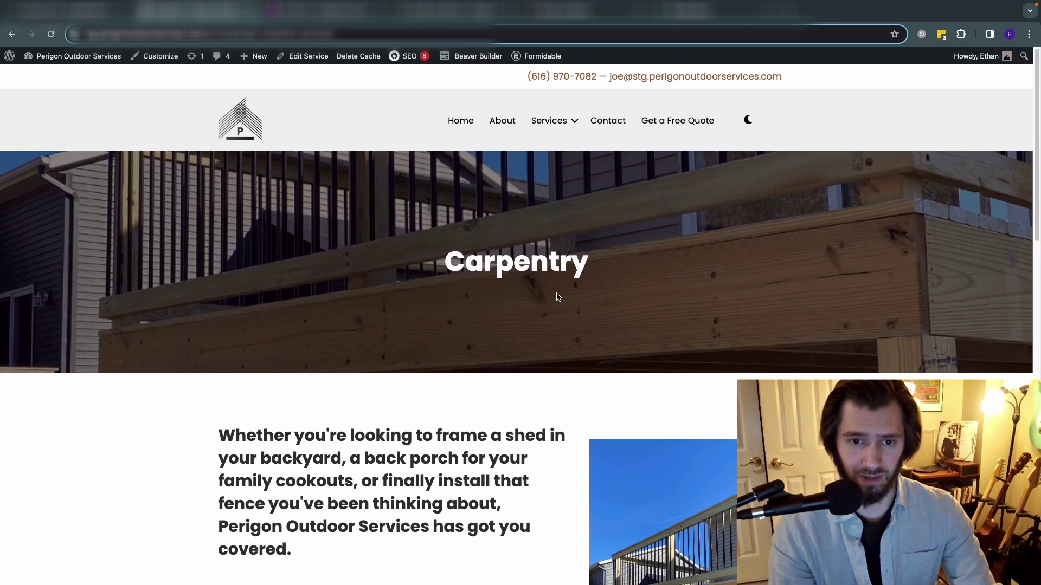